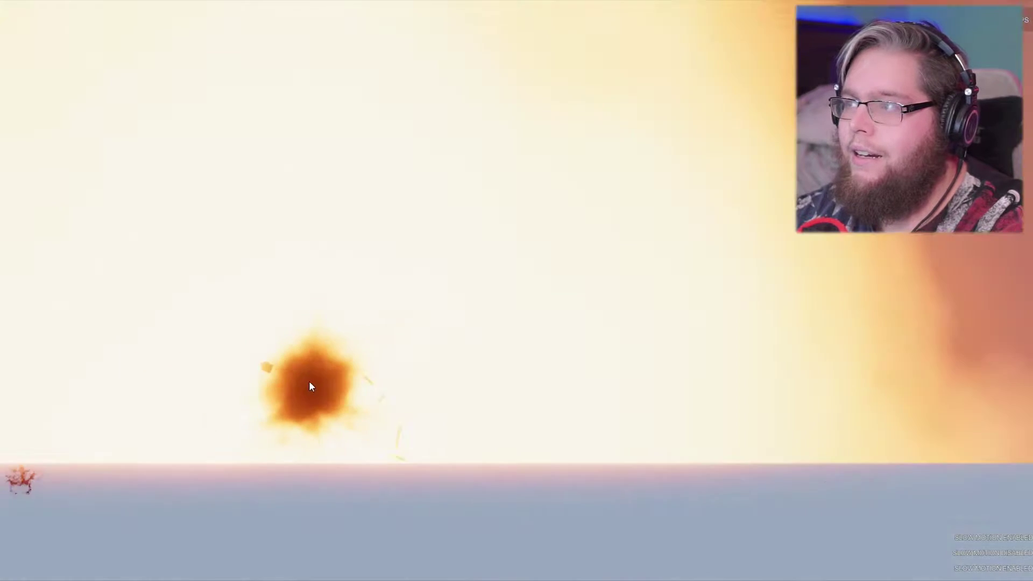
{"action": "scroll", "coordinate": [309, 381], "scroll_direction": "down", "scroll_amount": 3}
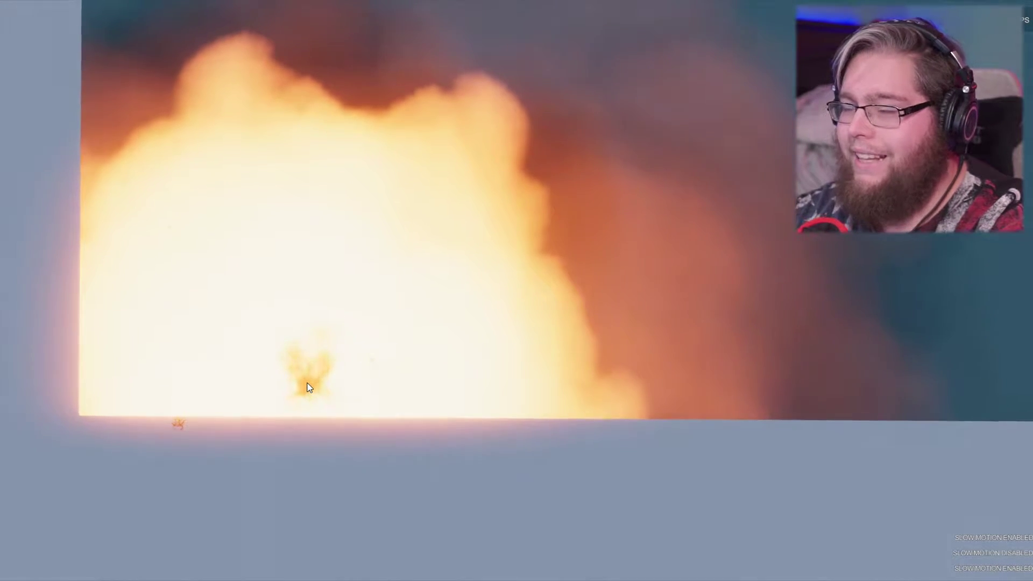
{"action": "scroll", "coordinate": [308, 382], "scroll_direction": "down", "scroll_amount": 1}
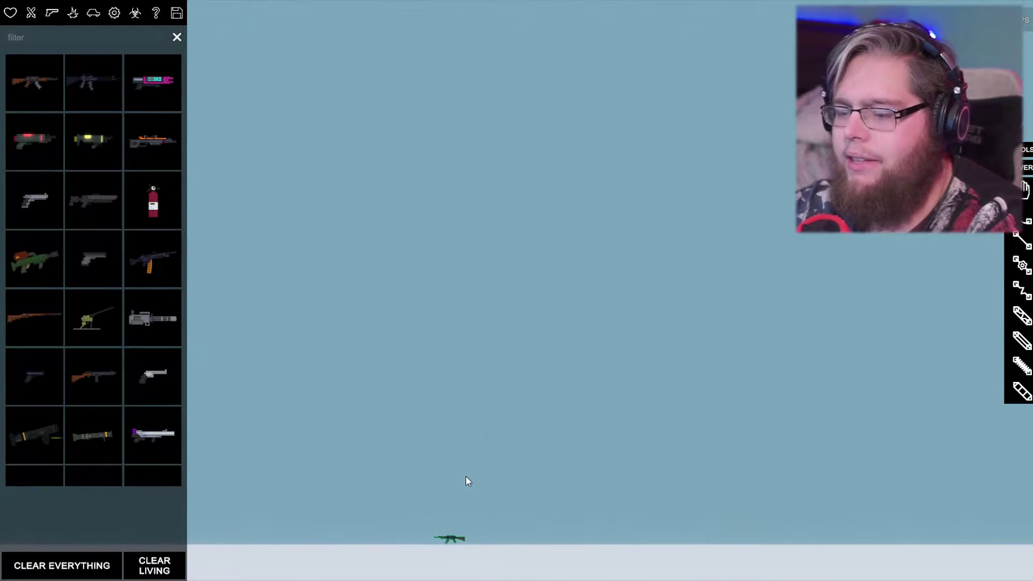
Place an assault rifle from the Firearms catalogue onto the cleared ground
{"action": "left_click", "coordinate": [471, 556]}
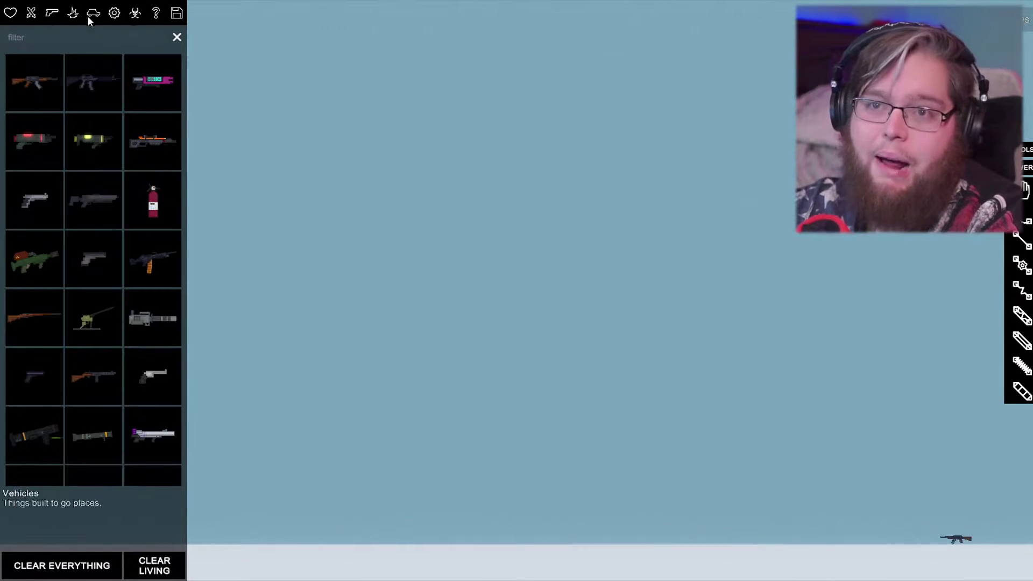
Browse the Melee and Entities catalogues to spawn a Test Dummy ragdoll
{"action": "left_click", "coordinate": [31, 13]}
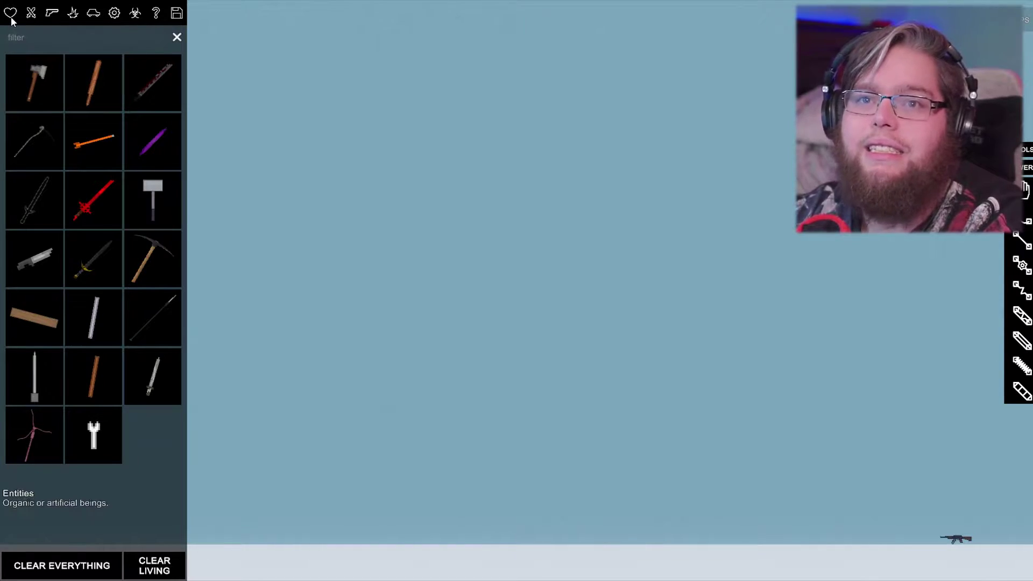
{"action": "left_click", "coordinate": [11, 13]}
{"action": "scroll", "coordinate": [75, 323], "scroll_direction": "down", "scroll_amount": 3}
{"action": "scroll", "coordinate": [71, 464], "scroll_direction": "down", "scroll_amount": 3}
{"action": "scroll", "coordinate": [72, 459], "scroll_direction": "down", "scroll_amount": 3}
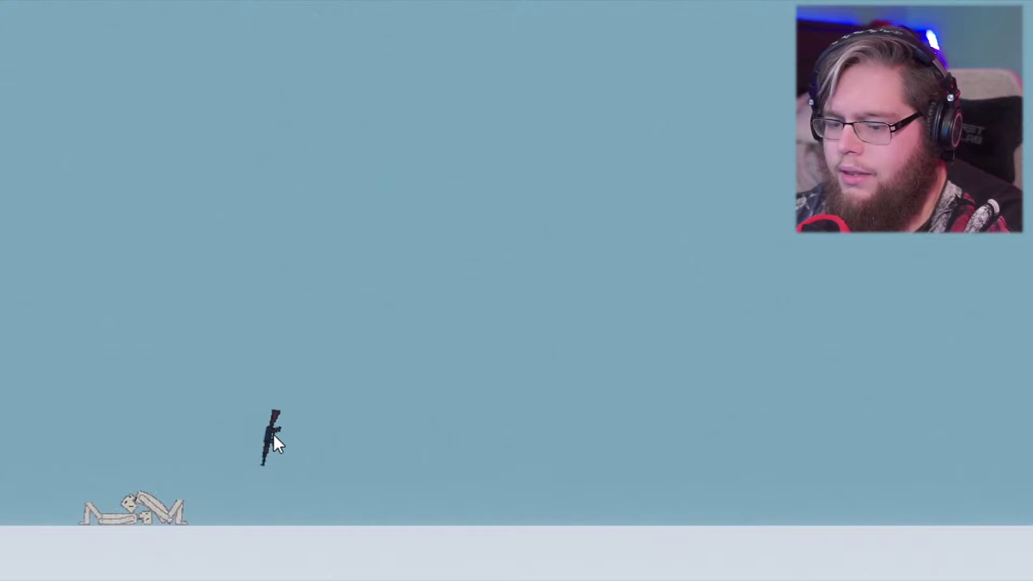
Raise the rifle above the lying ragdoll and fire into it
{"action": "left_click_drag", "start_coordinate": [153, 430], "coordinate": [202, 266]}
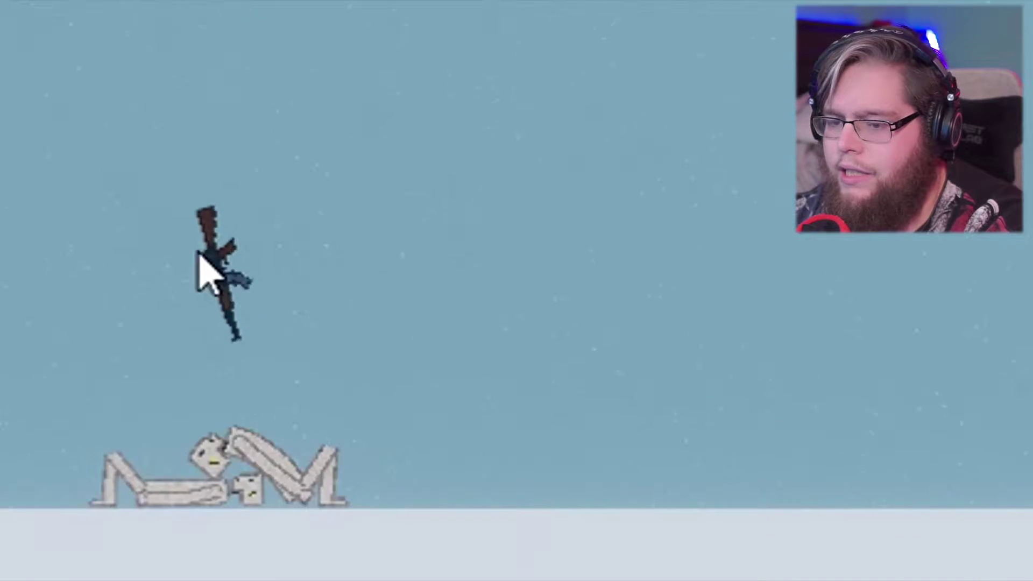
{"action": "key", "text": "f"}
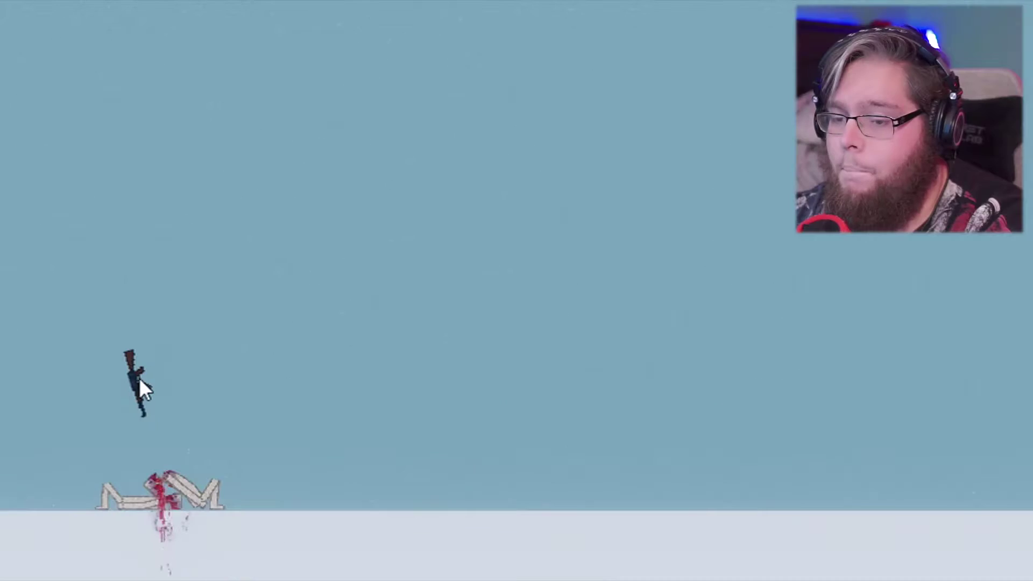
{"action": "key", "text": "f"}
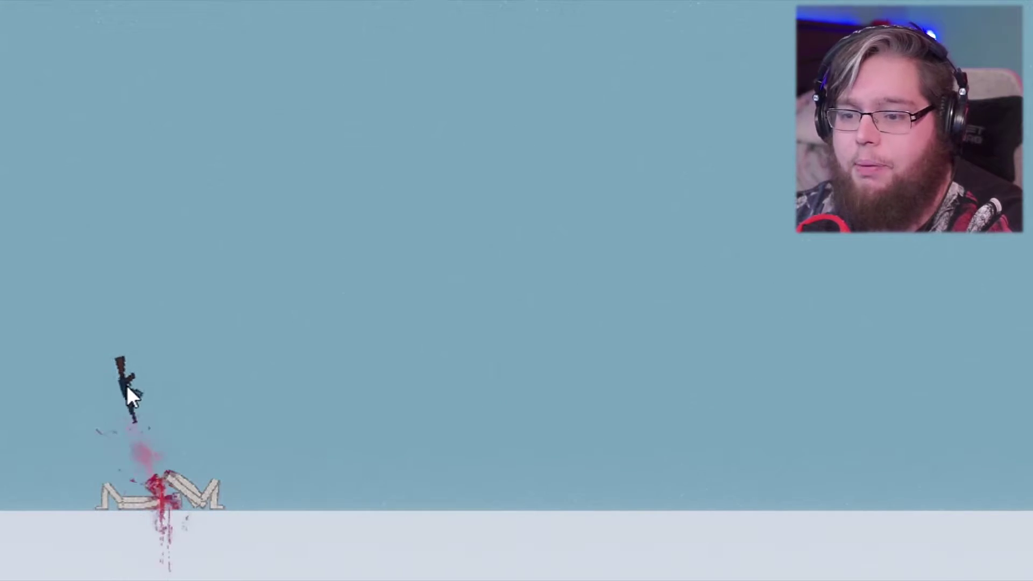
{"action": "mouse_move", "coordinate": [139, 377]}
{"action": "left_mouse_down"}
{"action": "mouse_move", "coordinate": [207, 380]}
{"action": "mouse_move", "coordinate": [371, 485]}
{"action": "left_mouse_up"}
{"action": "key", "text": "Tab"}
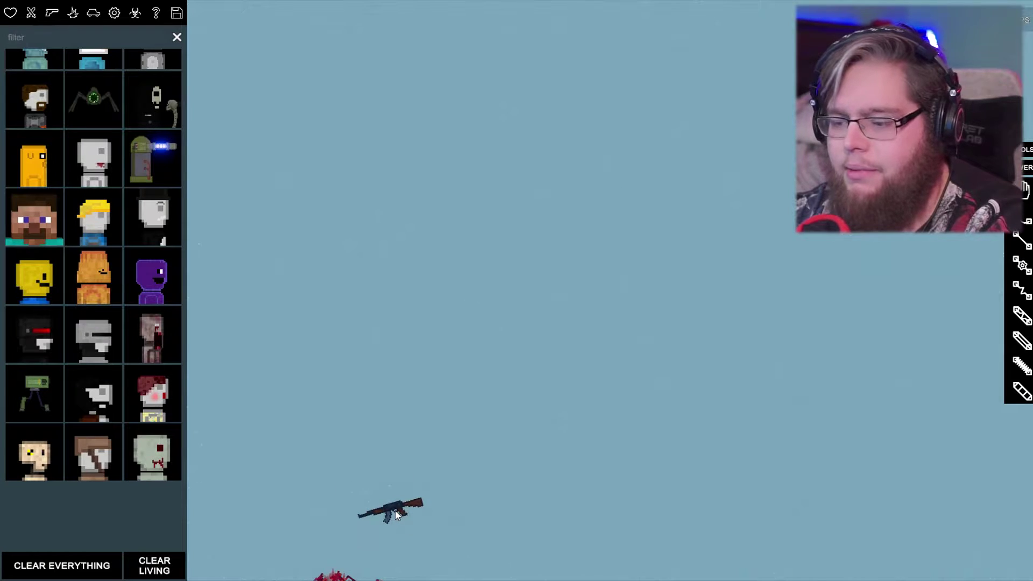
{"action": "left_click_drag", "start_coordinate": [395, 516], "coordinate": [396, 279]}
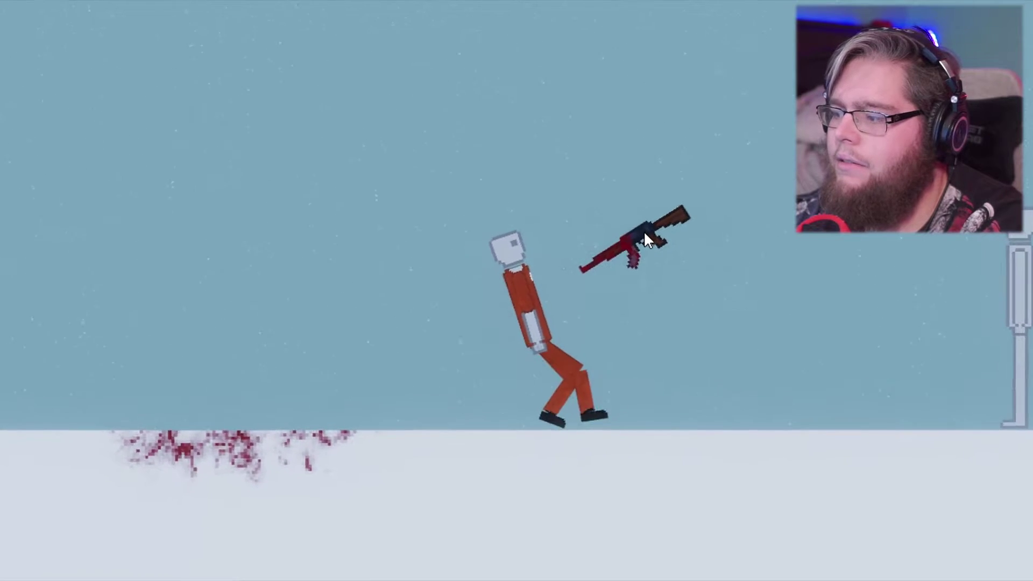
Knock over the orange-suited ragdoll with the rifle and shoot the standing one
{"action": "left_click_drag", "start_coordinate": [648, 232], "coordinate": [583, 255]}
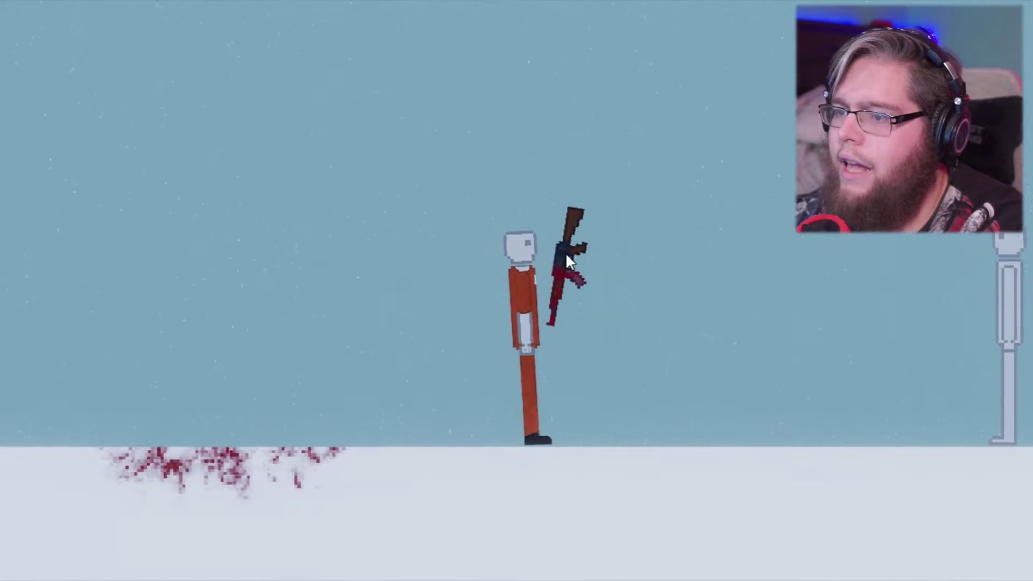
{"action": "left_click_drag", "start_coordinate": [582, 256], "coordinate": [565, 264]}
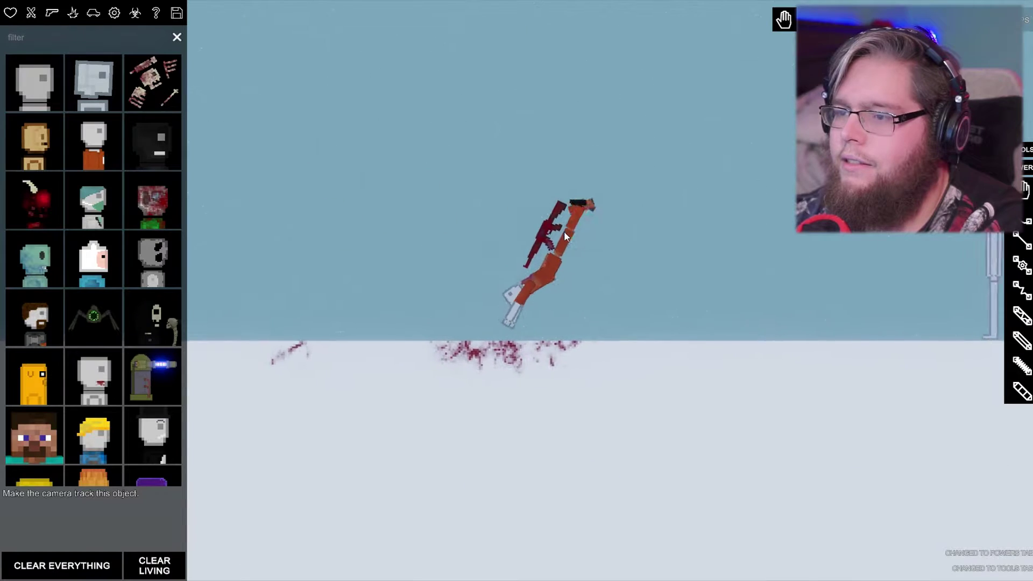
{"action": "mouse_move", "coordinate": [367, 189]}
{"action": "left_mouse_down"}
{"action": "mouse_move", "coordinate": [543, 200]}
{"action": "mouse_move", "coordinate": [583, 232]}
{"action": "mouse_move", "coordinate": [711, 231]}
{"action": "left_mouse_up"}
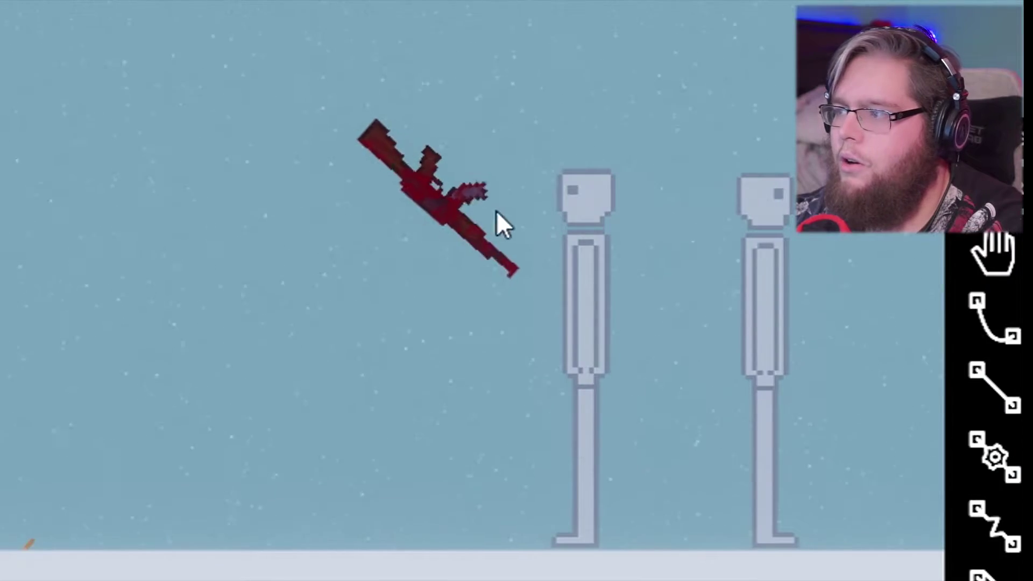
{"action": "mouse_move", "coordinate": [502, 225]}
{"action": "left_mouse_down"}
{"action": "mouse_move", "coordinate": [508, 239]}
{"action": "mouse_move", "coordinate": [315, 262]}
{"action": "mouse_move", "coordinate": [526, 266]}
{"action": "mouse_move", "coordinate": [476, 251]}
{"action": "mouse_move", "coordinate": [669, 4]}
{"action": "left_mouse_up"}
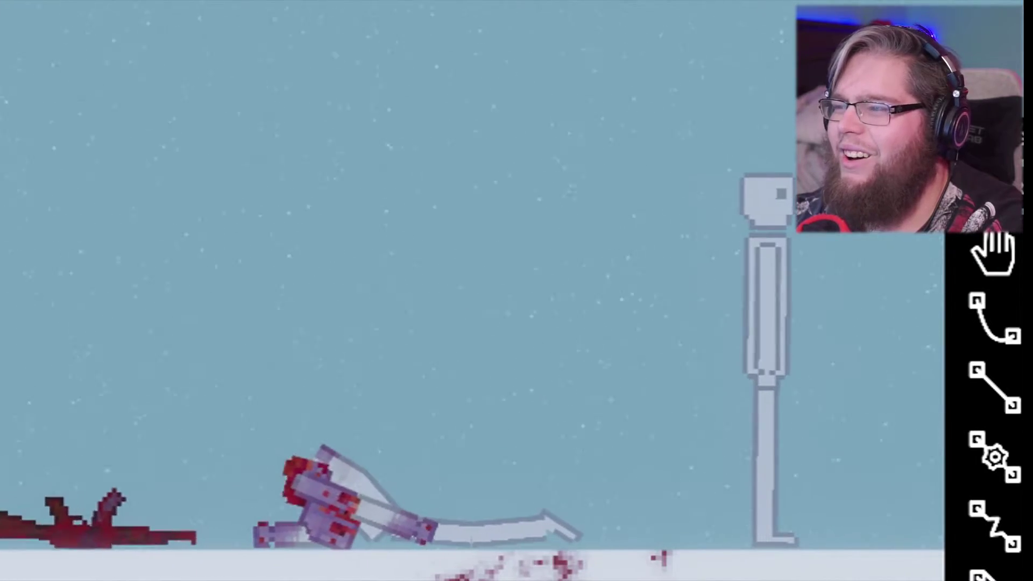
{"action": "mouse_move", "coordinate": [97, 488]}
{"action": "left_mouse_down"}
{"action": "mouse_move", "coordinate": [169, 154]}
{"action": "mouse_move", "coordinate": [49, 234]}
{"action": "mouse_move", "coordinate": [9, 299]}
{"action": "left_mouse_up"}
{"action": "key", "text": "f"}
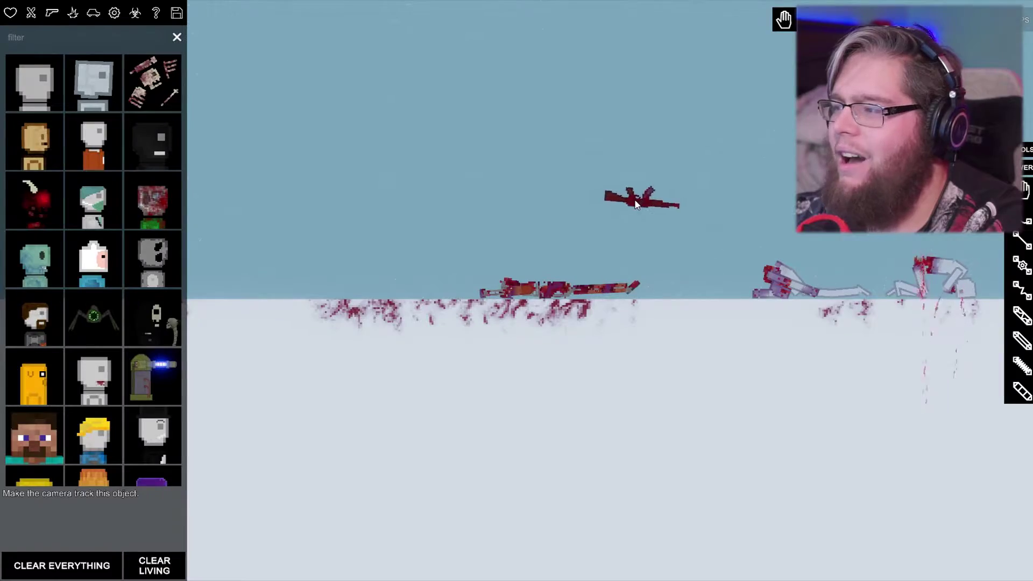
Clear Living, detonate a Creeper beside Steve, then show the Contraptions list
{"action": "left_click", "coordinate": [154, 565]}
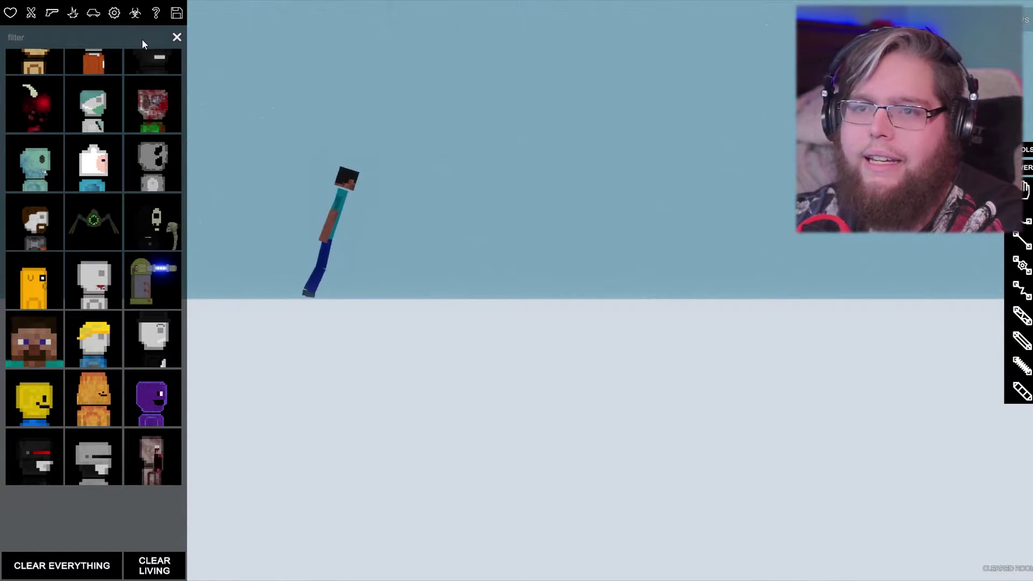
{"action": "left_click", "coordinate": [94, 13]}
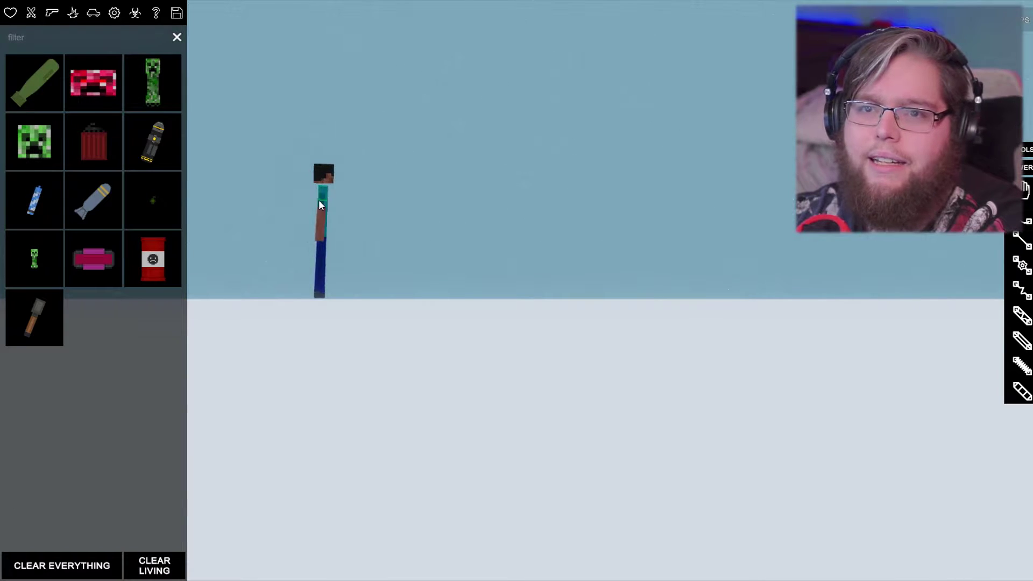
{"action": "left_click", "coordinate": [352, 238]}
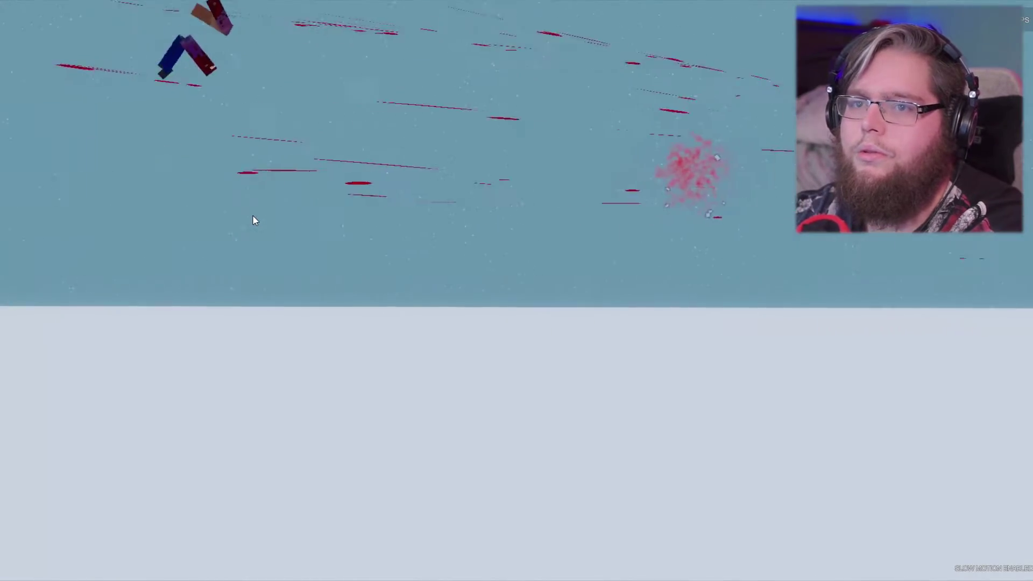
{"action": "scroll", "coordinate": [250, 208], "scroll_direction": "down", "scroll_amount": 3}
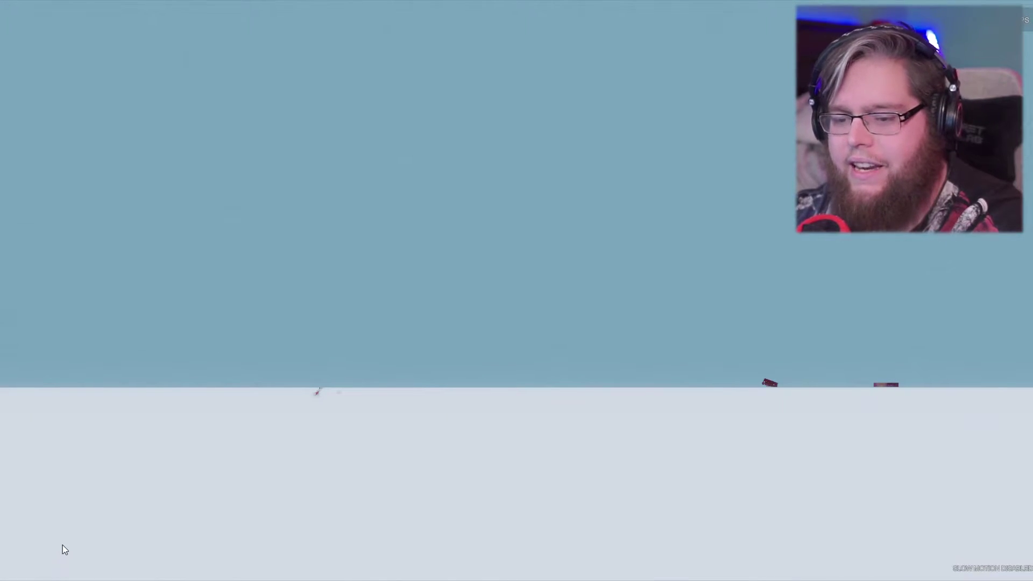
{"action": "key", "text": "Tab"}
{"action": "left_click", "coordinate": [175, 12]}
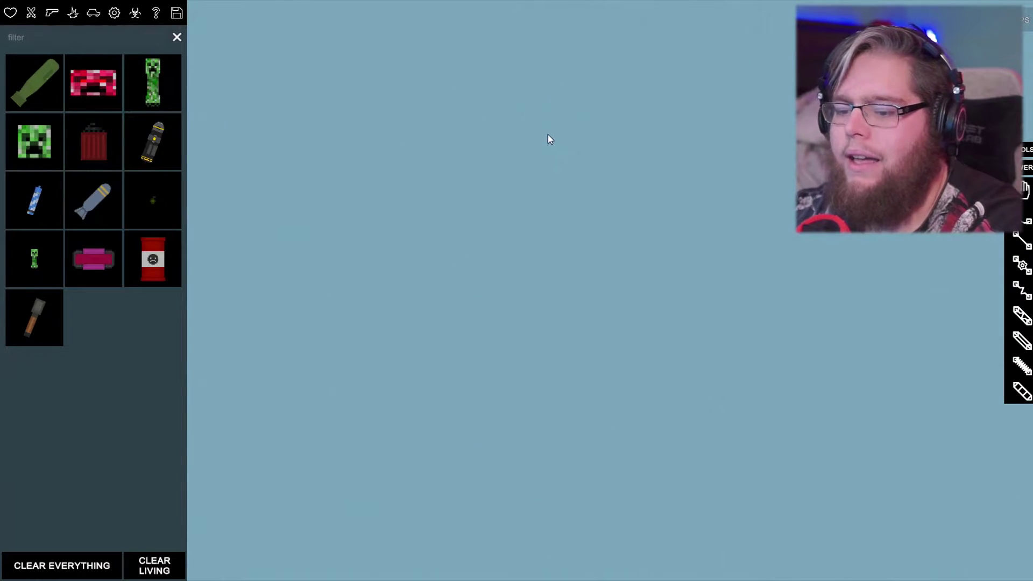
{"action": "scroll", "coordinate": [560, 301], "scroll_direction": "down", "scroll_amount": 5}
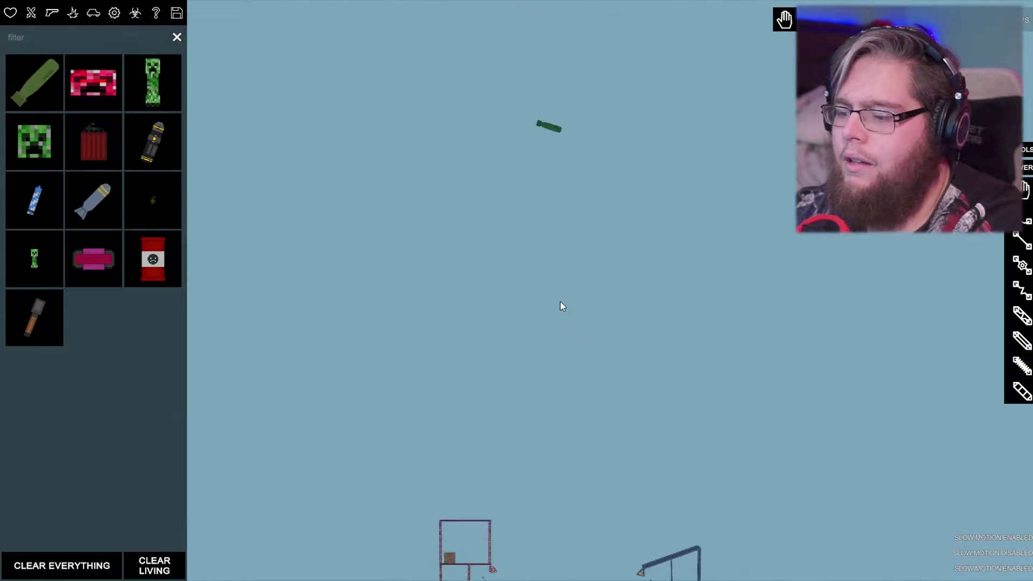
{"action": "scroll", "coordinate": [560, 301], "scroll_direction": "down", "scroll_amount": 5}
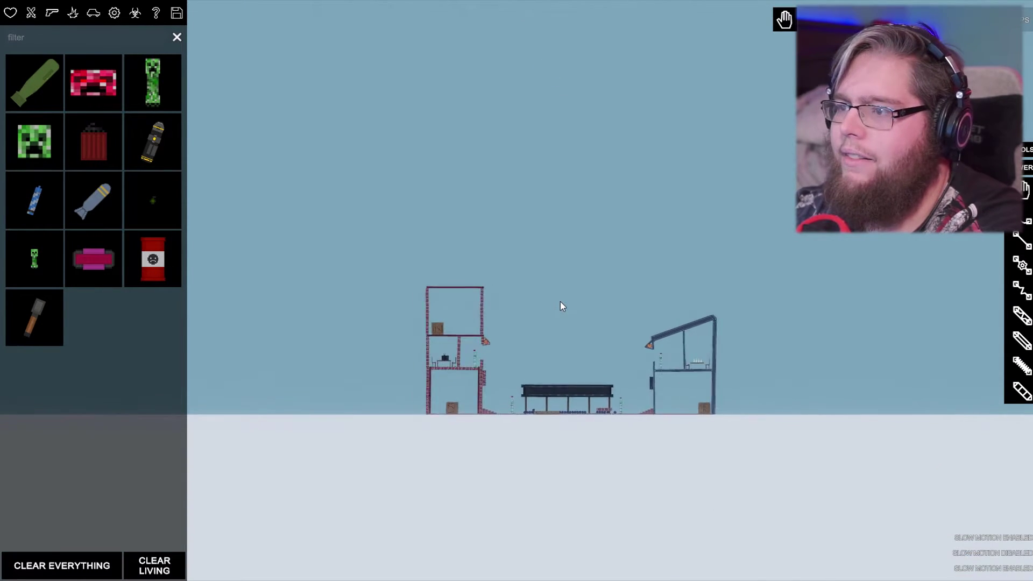
{"action": "scroll", "coordinate": [561, 306], "scroll_direction": "up", "scroll_amount": 4}
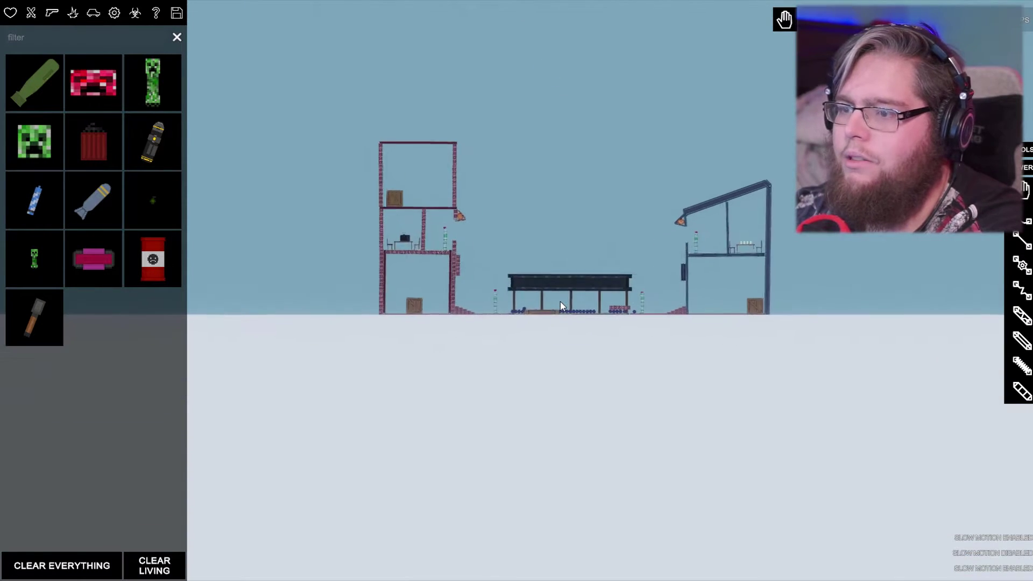
{"action": "scroll", "coordinate": [562, 306], "scroll_direction": "up", "scroll_amount": 2}
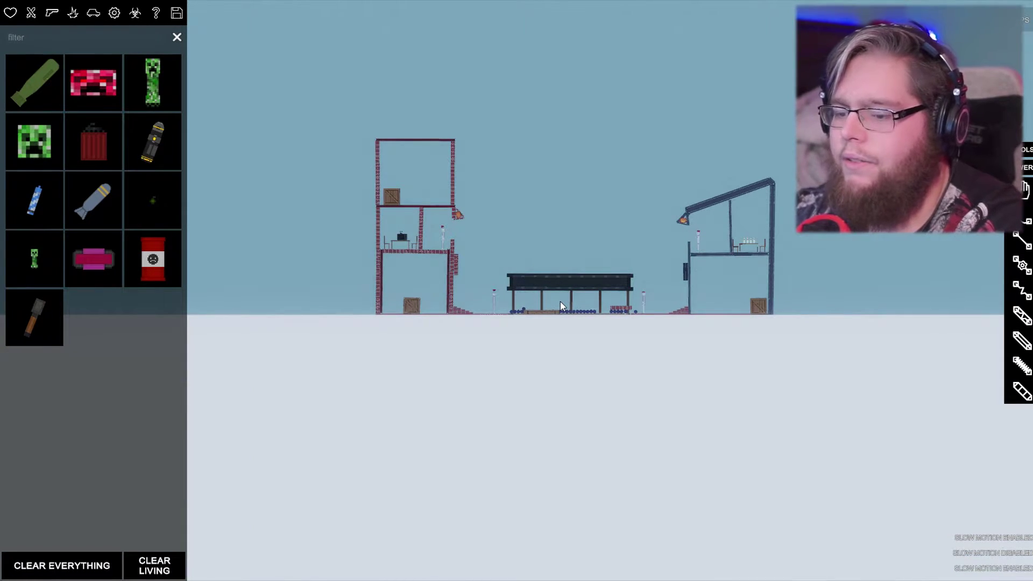
{"action": "scroll", "coordinate": [560, 301], "scroll_direction": "up", "scroll_amount": 5}
{"action": "scroll", "coordinate": [561, 301], "scroll_direction": "up", "scroll_amount": 5}
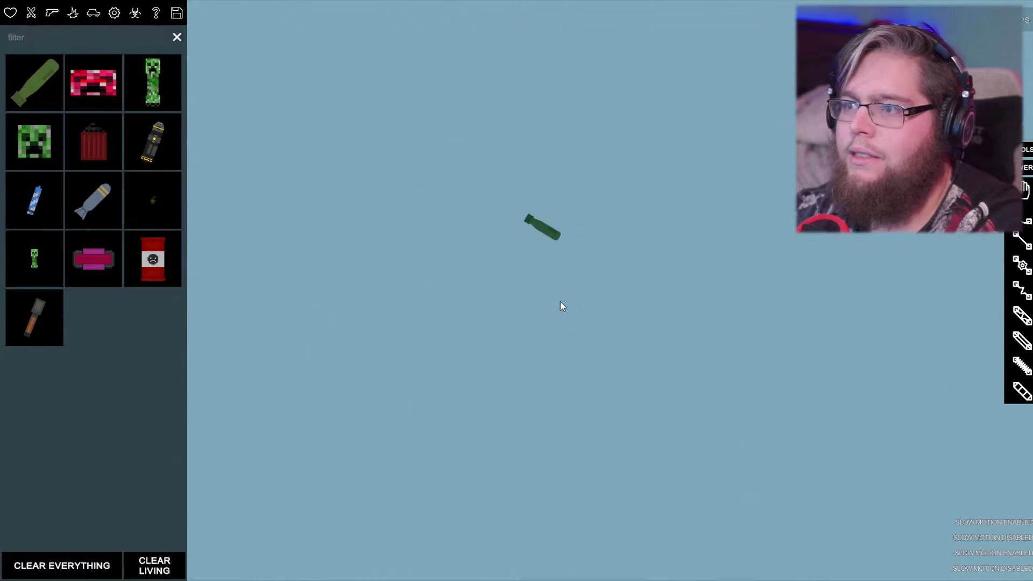
{"action": "scroll", "coordinate": [560, 301], "scroll_direction": "down", "scroll_amount": 5}
{"action": "scroll", "coordinate": [560, 301], "scroll_direction": "down", "scroll_amount": 5}
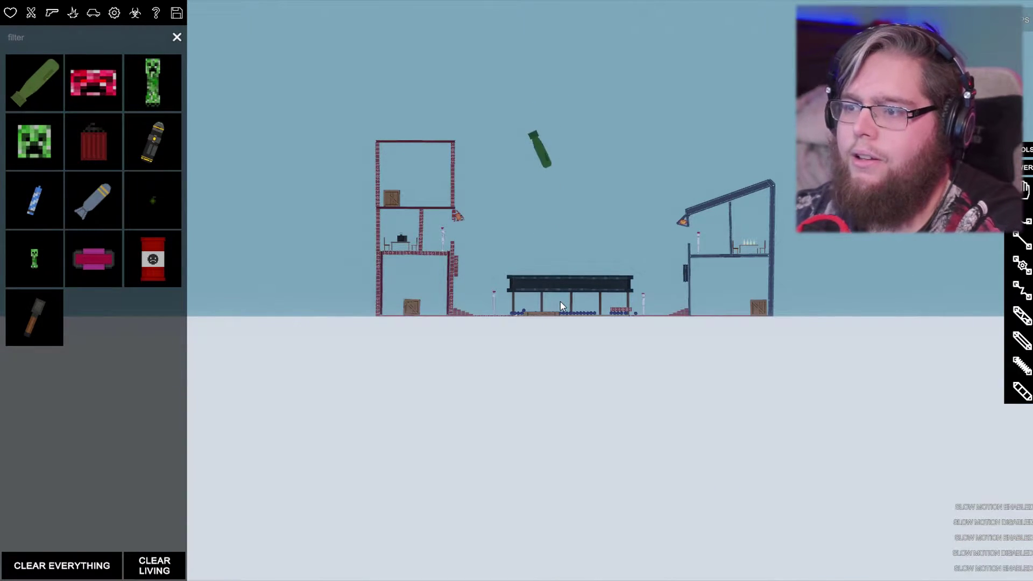
{"action": "scroll", "coordinate": [560, 301], "scroll_direction": "up", "scroll_amount": 3}
{"action": "scroll", "coordinate": [560, 301], "scroll_direction": "up", "scroll_amount": 3}
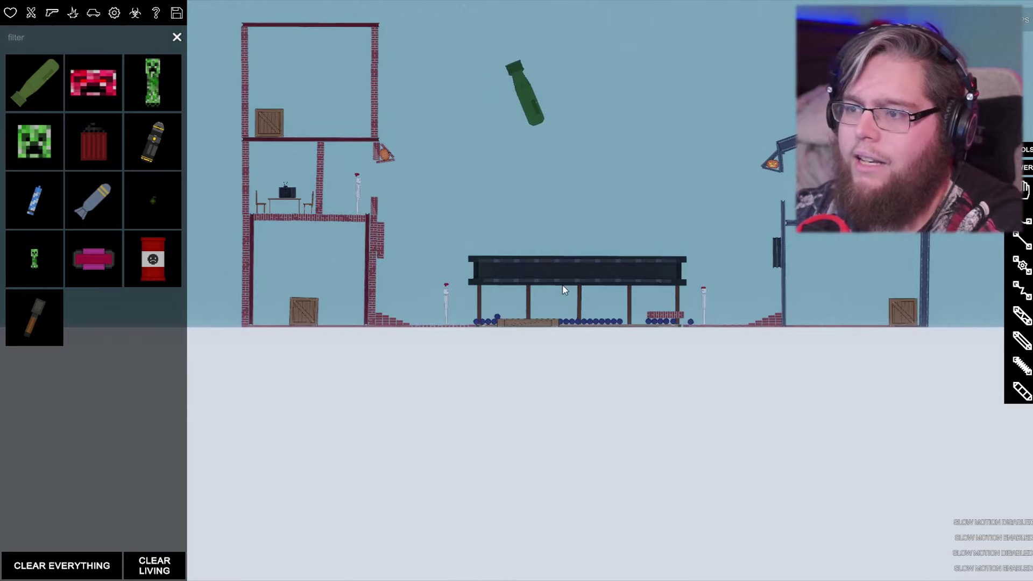
{"action": "scroll", "coordinate": [526, 305], "scroll_direction": "up", "scroll_amount": 2}
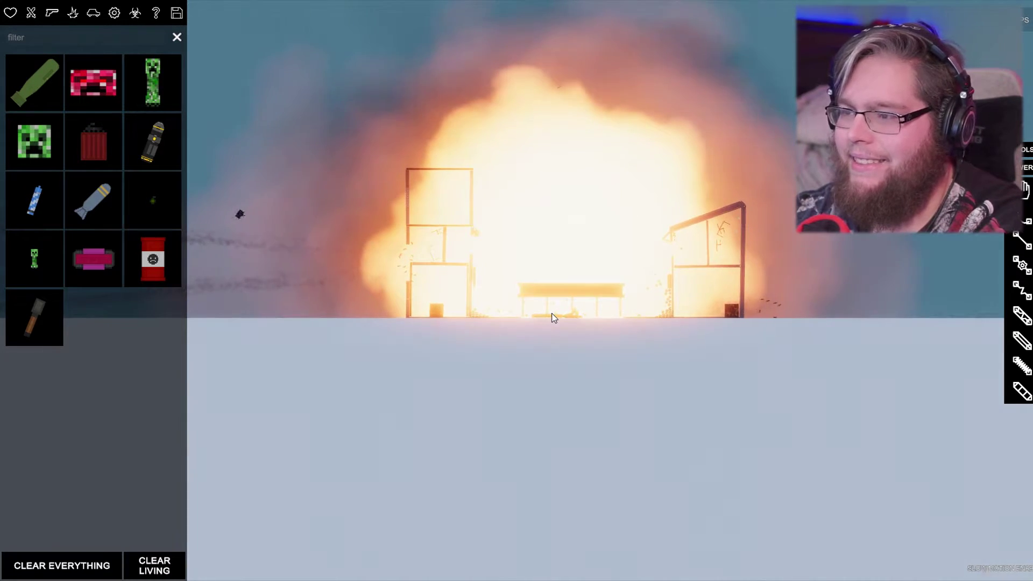
{"action": "scroll", "coordinate": [551, 316], "scroll_direction": "down", "scroll_amount": 3}
{"action": "scroll", "coordinate": [551, 315], "scroll_direction": "up", "scroll_amount": 3}
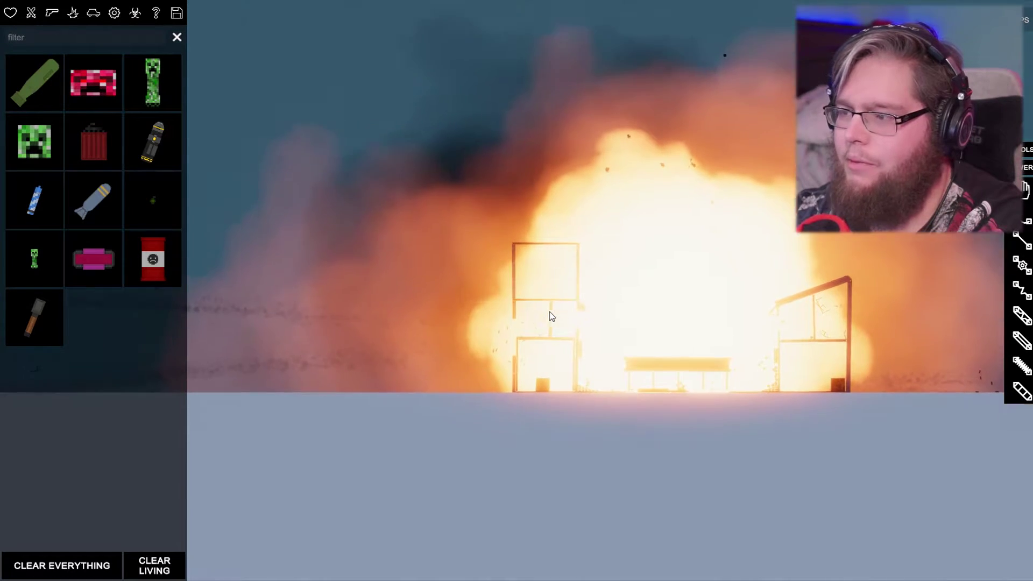
{"action": "scroll", "coordinate": [549, 316], "scroll_direction": "up", "scroll_amount": 2}
{"action": "scroll", "coordinate": [549, 316], "scroll_direction": "up", "scroll_amount": 2}
{"action": "scroll", "coordinate": [549, 316], "scroll_direction": "up", "scroll_amount": 1}
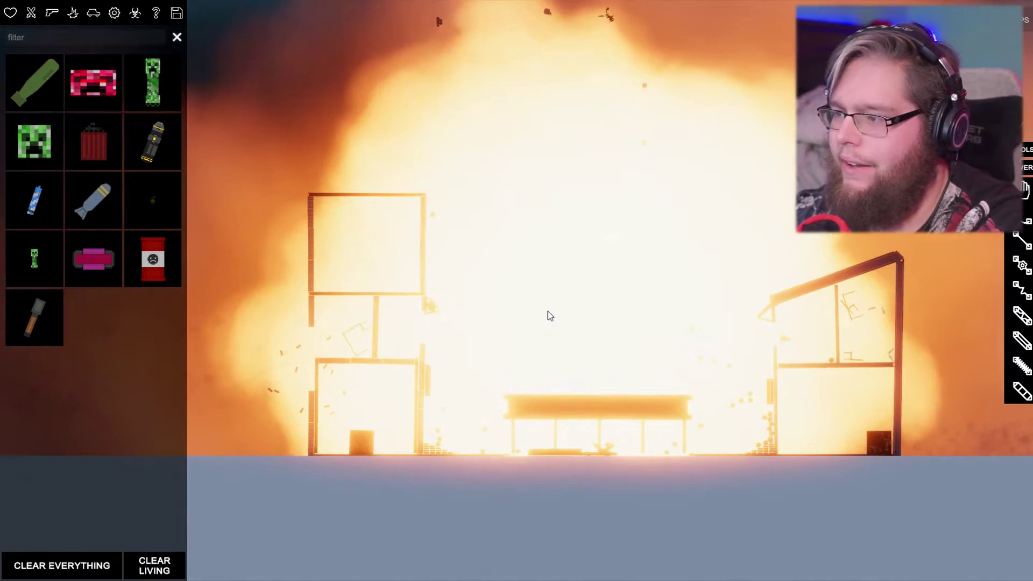
{"action": "scroll", "coordinate": [547, 316], "scroll_direction": "up", "scroll_amount": 1}
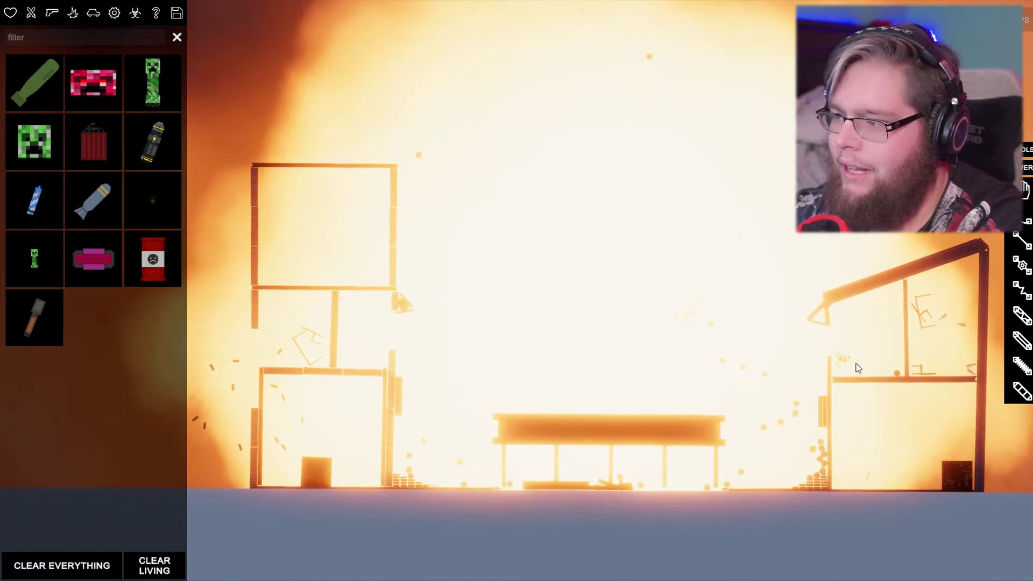
{"action": "scroll", "coordinate": [646, 345], "scroll_direction": "down", "scroll_amount": 5}
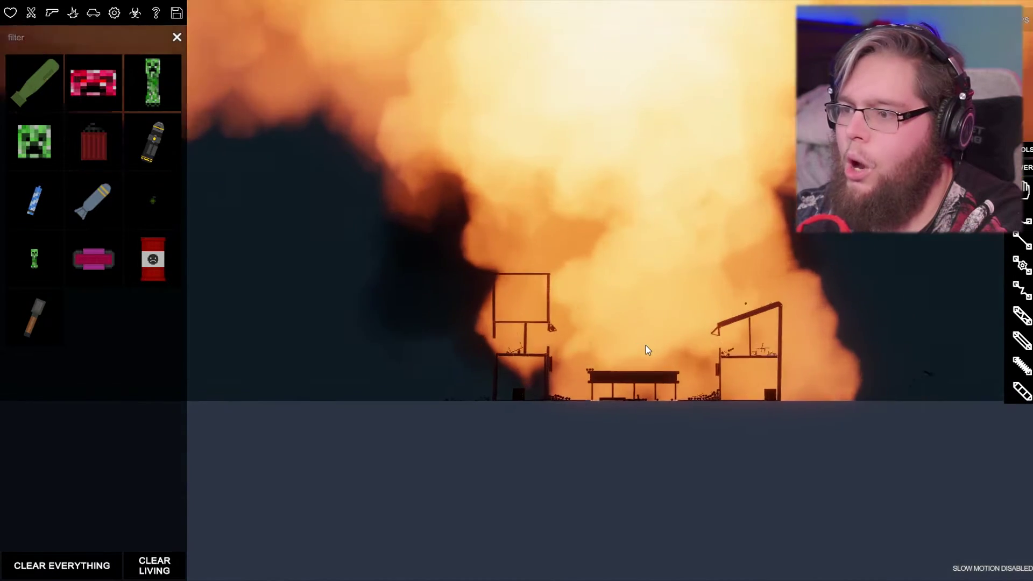
{"action": "scroll", "coordinate": [646, 345], "scroll_direction": "up", "scroll_amount": 2}
{"action": "scroll", "coordinate": [644, 347], "scroll_direction": "up", "scroll_amount": 2}
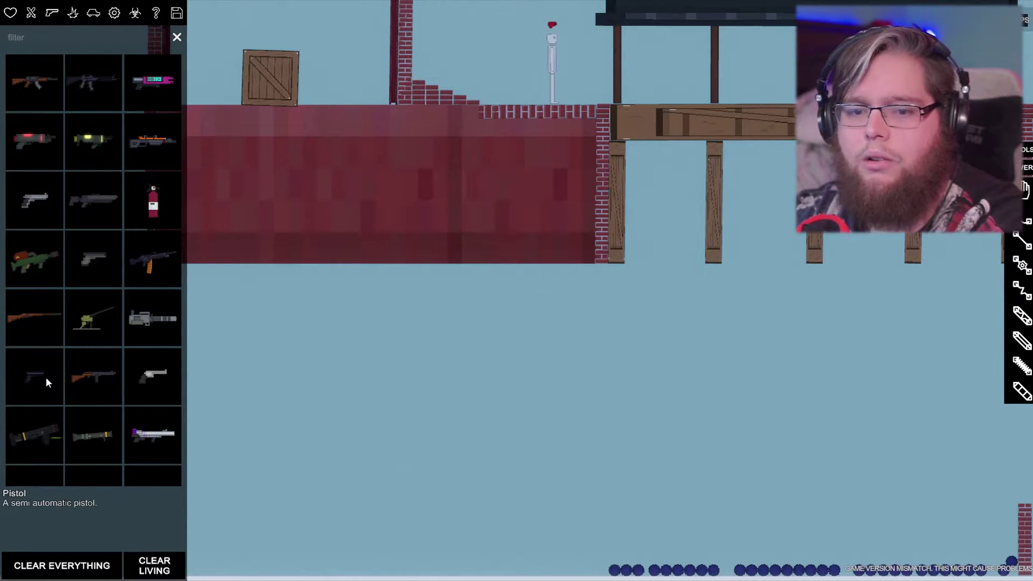
{"action": "scroll", "coordinate": [48, 374], "scroll_direction": "down", "scroll_amount": 2}
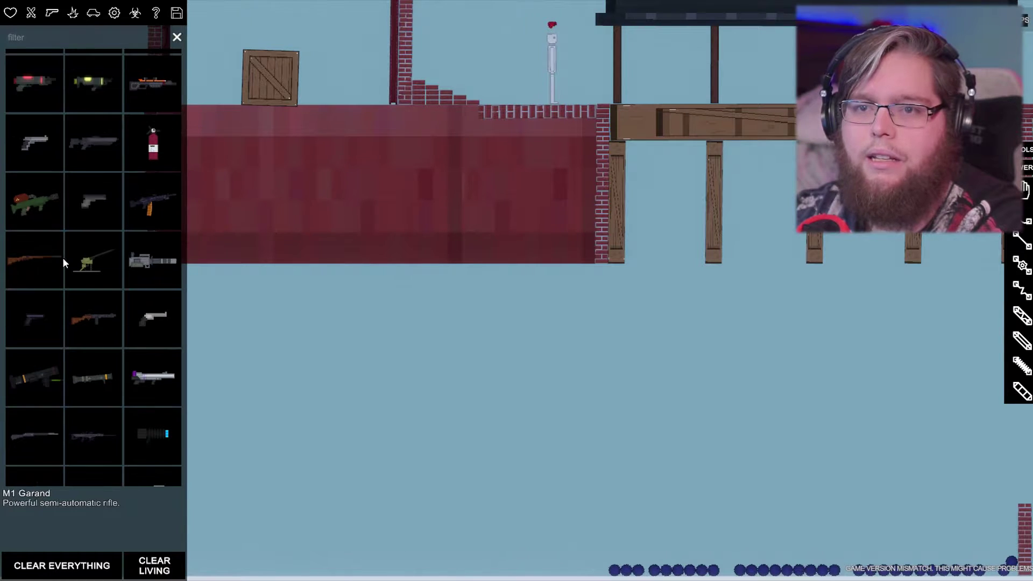
{"action": "scroll", "coordinate": [63, 258], "scroll_direction": "up", "scroll_amount": 1}
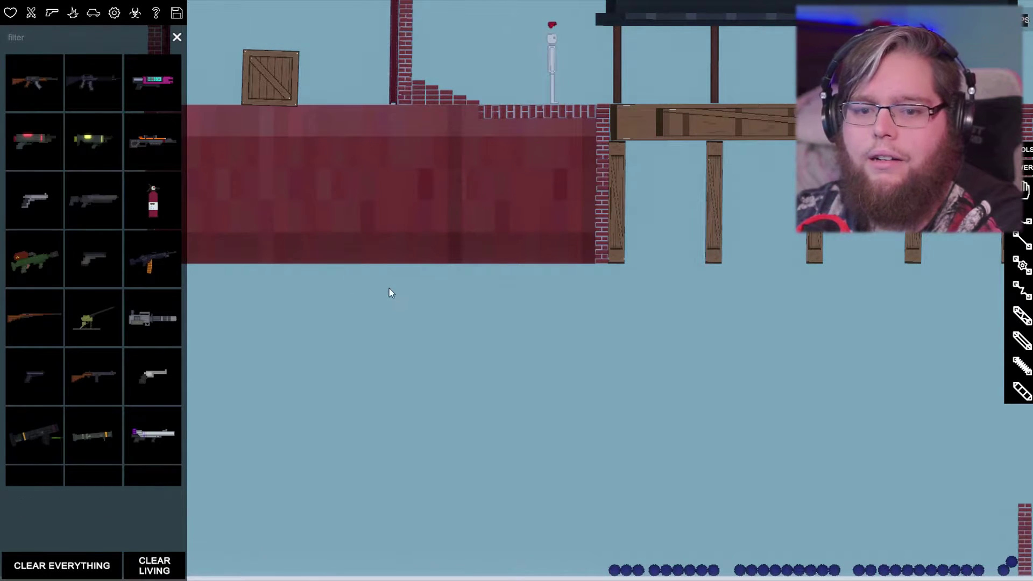
{"action": "scroll", "coordinate": [484, 79], "scroll_direction": "up", "scroll_amount": 1}
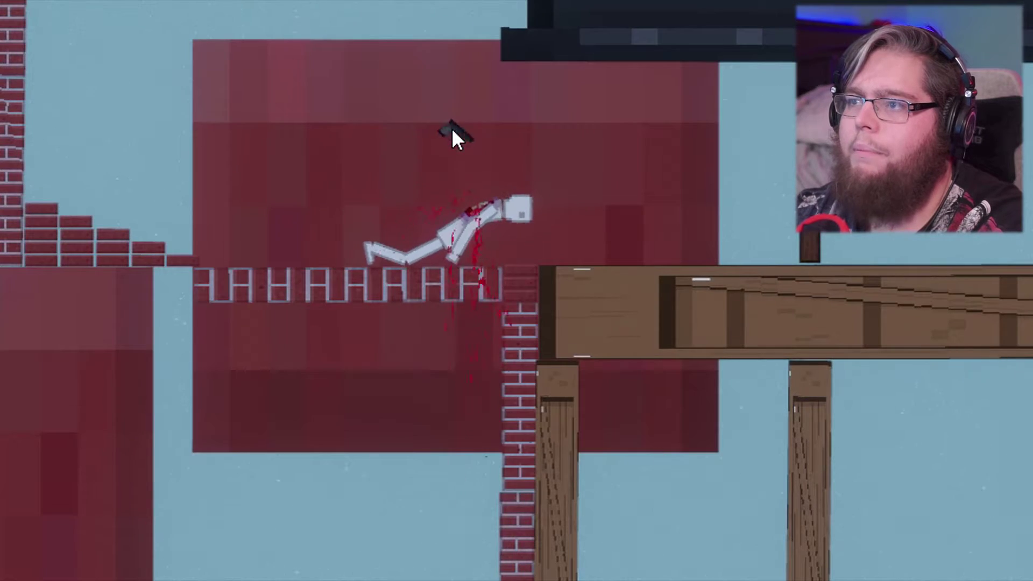
{"action": "scroll", "coordinate": [454, 126], "scroll_direction": "down", "scroll_amount": 3}
Carry the Glock 17 over to the standing ragdoll and shoot it down
{"action": "left_click_drag", "start_coordinate": [452, 128], "coordinate": [780, 145]}
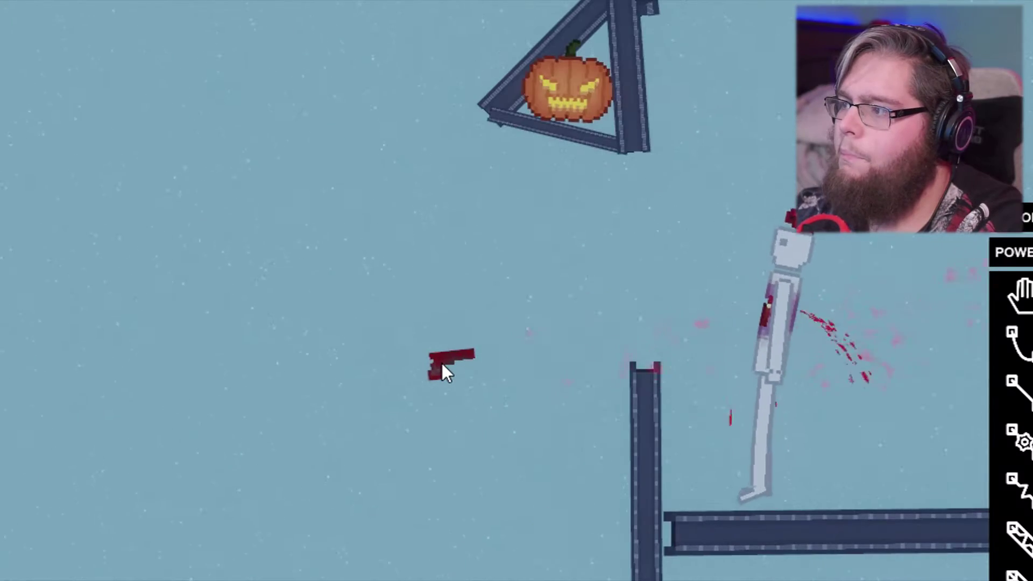
{"action": "mouse_move", "coordinate": [441, 363]}
{"action": "left_mouse_down"}
{"action": "mouse_move", "coordinate": [395, 349]}
{"action": "mouse_move", "coordinate": [769, 298]}
{"action": "left_mouse_up"}
{"action": "key", "text": "f"}
{"action": "scroll", "coordinate": [694, 292], "scroll_direction": "down", "scroll_amount": 3}
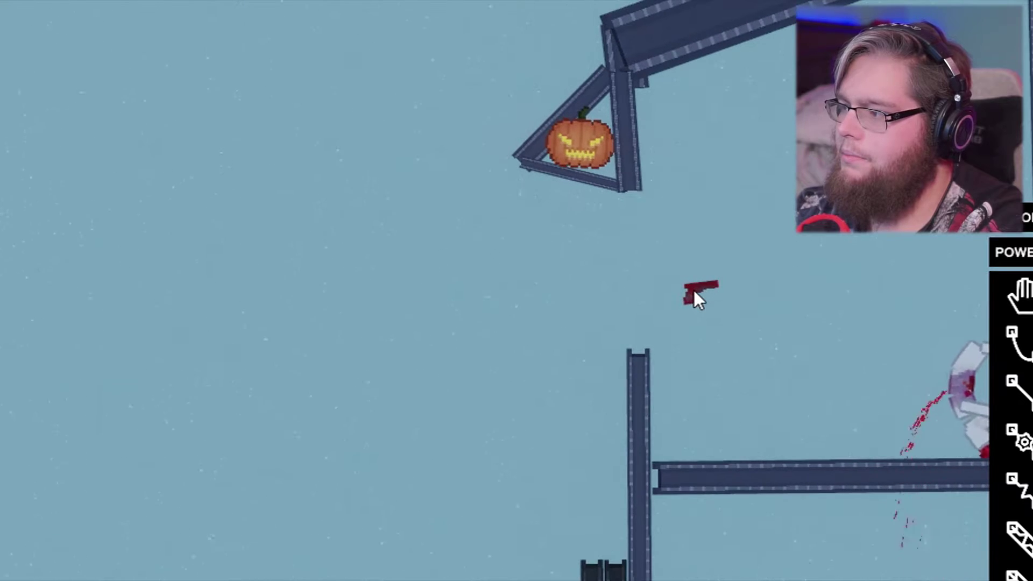
{"action": "left_click_drag", "start_coordinate": [693, 290], "coordinate": [708, 357]}
{"action": "scroll", "coordinate": [700, 285], "scroll_direction": "down", "scroll_amount": 2}
{"action": "scroll", "coordinate": [726, 270], "scroll_direction": "down", "scroll_amount": 2}
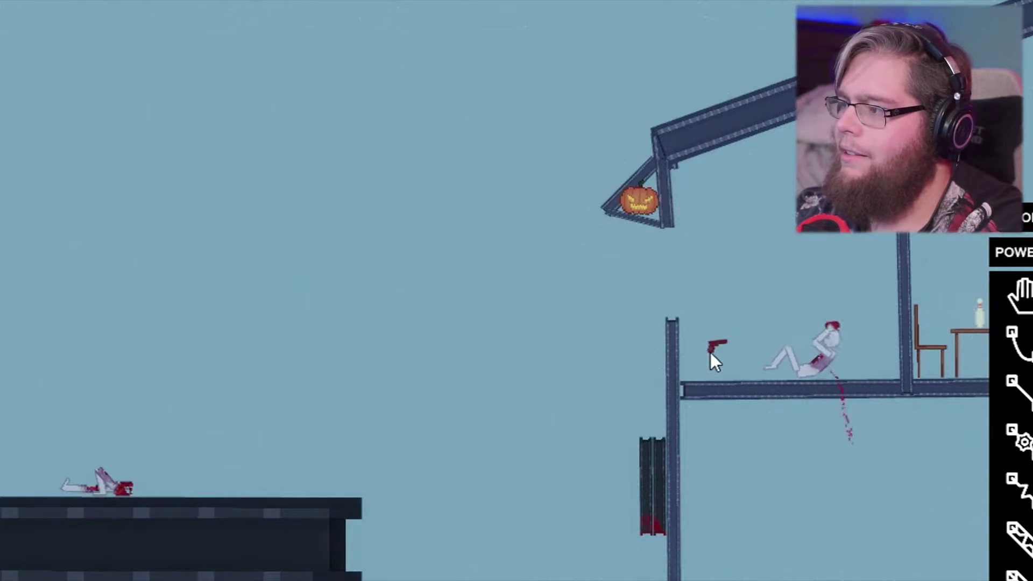
{"action": "scroll", "coordinate": [772, 296], "scroll_direction": "down", "scroll_amount": 3}
{"action": "scroll", "coordinate": [799, 301], "scroll_direction": "down", "scroll_amount": 3}
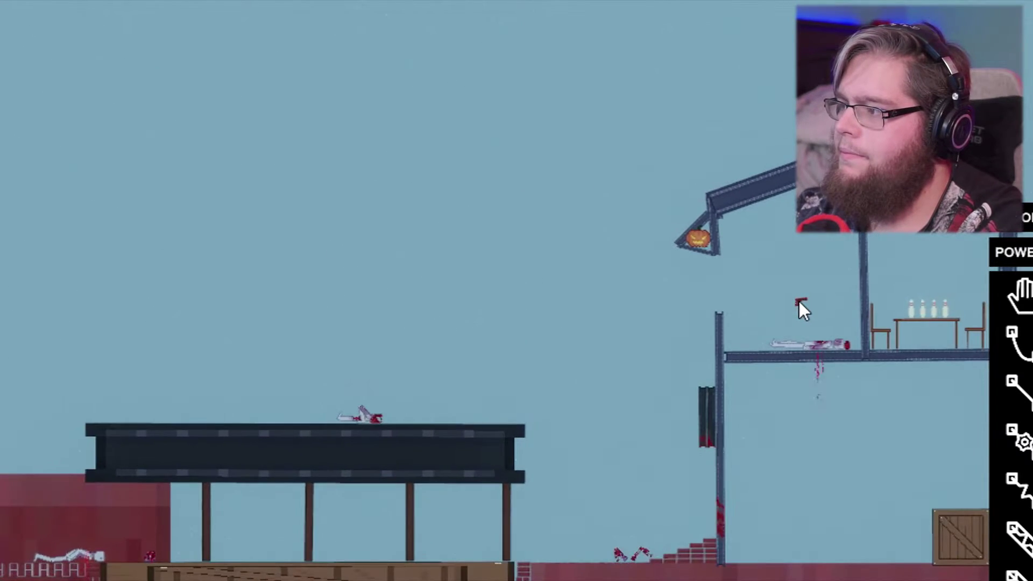
{"action": "scroll", "coordinate": [798, 301], "scroll_direction": "down", "scroll_amount": 3}
{"action": "scroll", "coordinate": [551, 197], "scroll_direction": "up", "scroll_amount": 3}
{"action": "scroll", "coordinate": [533, 200], "scroll_direction": "up", "scroll_amount": 1}
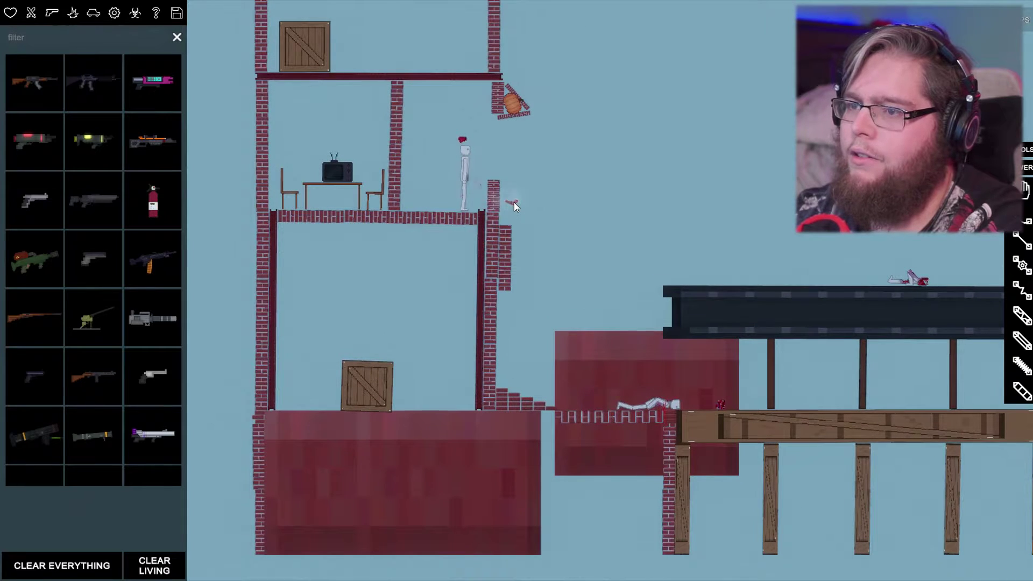
{"action": "scroll", "coordinate": [515, 204], "scroll_direction": "up", "scroll_amount": 2}
{"action": "scroll", "coordinate": [517, 207], "scroll_direction": "up", "scroll_amount": 2}
Shoot the ragdoll on the brick ledge three times, knocking it over
{"action": "left_click", "coordinate": [528, 196]}
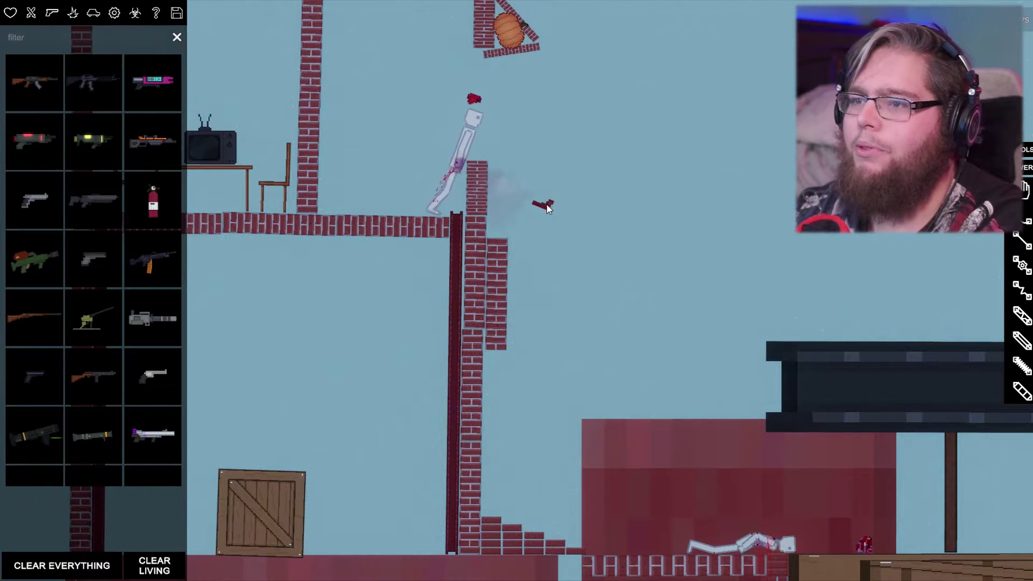
{"action": "left_click", "coordinate": [691, 237]}
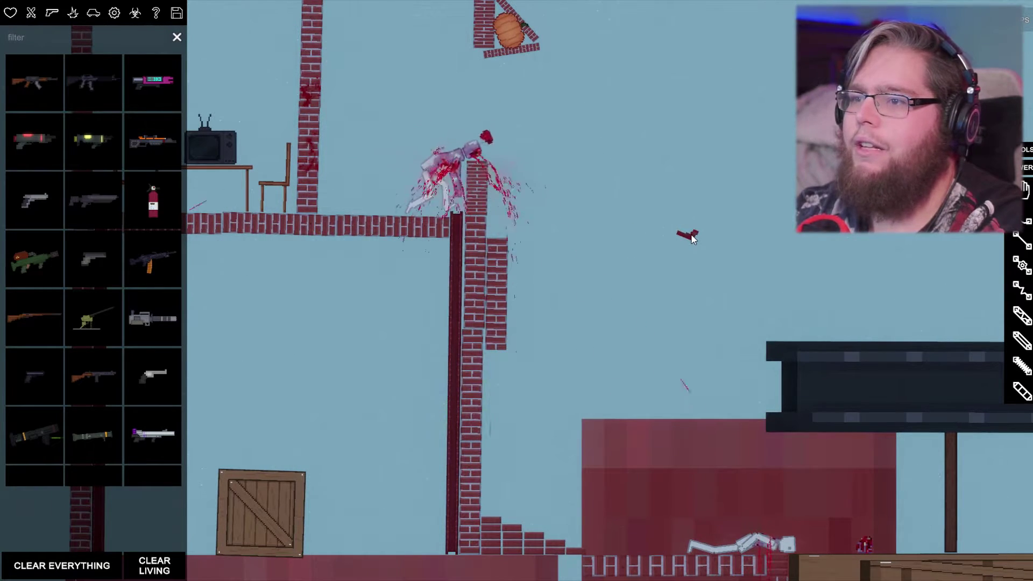
{"action": "left_click", "coordinate": [682, 245]}
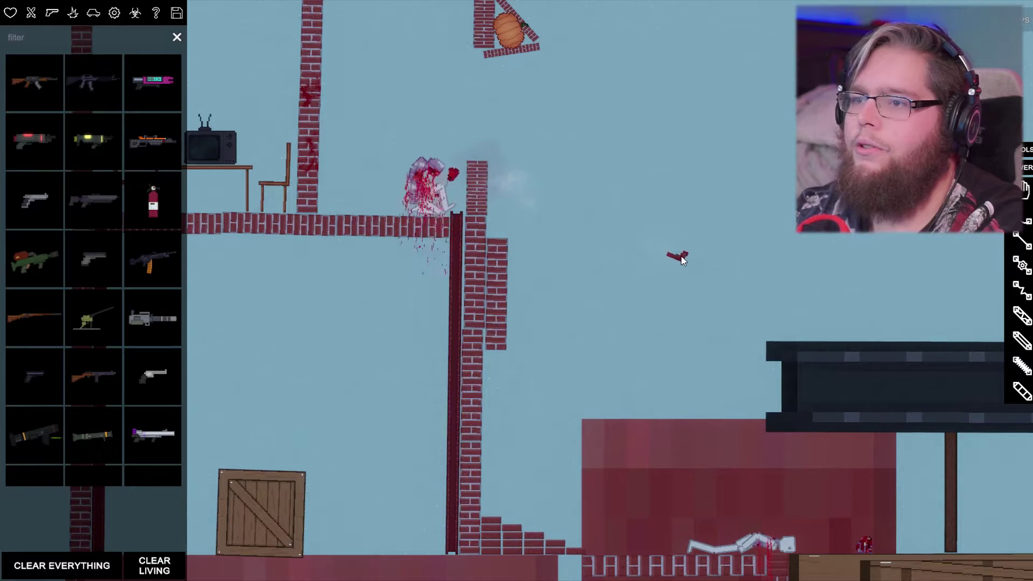
{"action": "left_click_drag", "start_coordinate": [666, 264], "coordinate": [541, 212]}
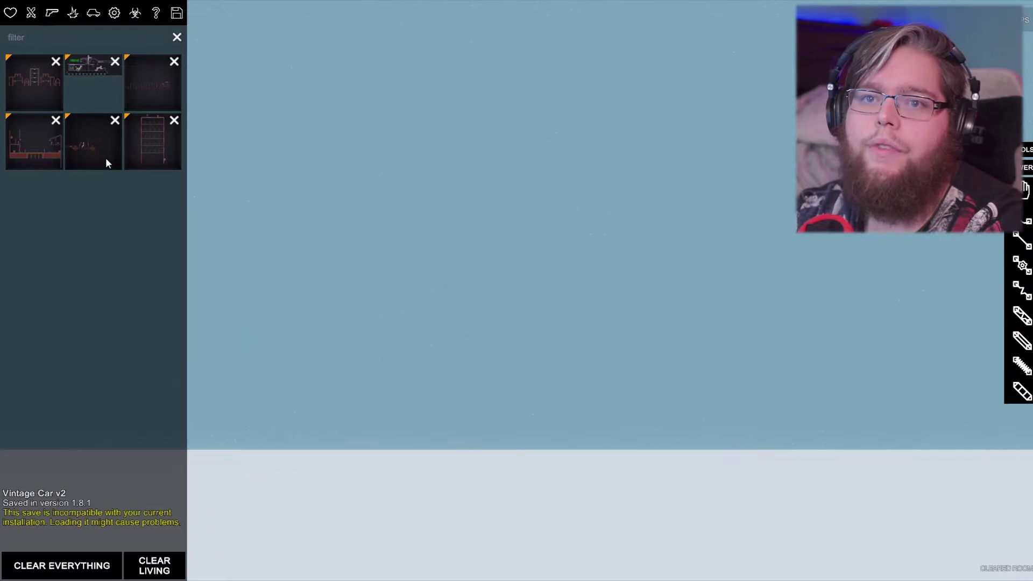
Spawn the Vintage Car v2 and shoot its seated driver in the head twice
{"action": "left_click", "coordinate": [440, 401]}
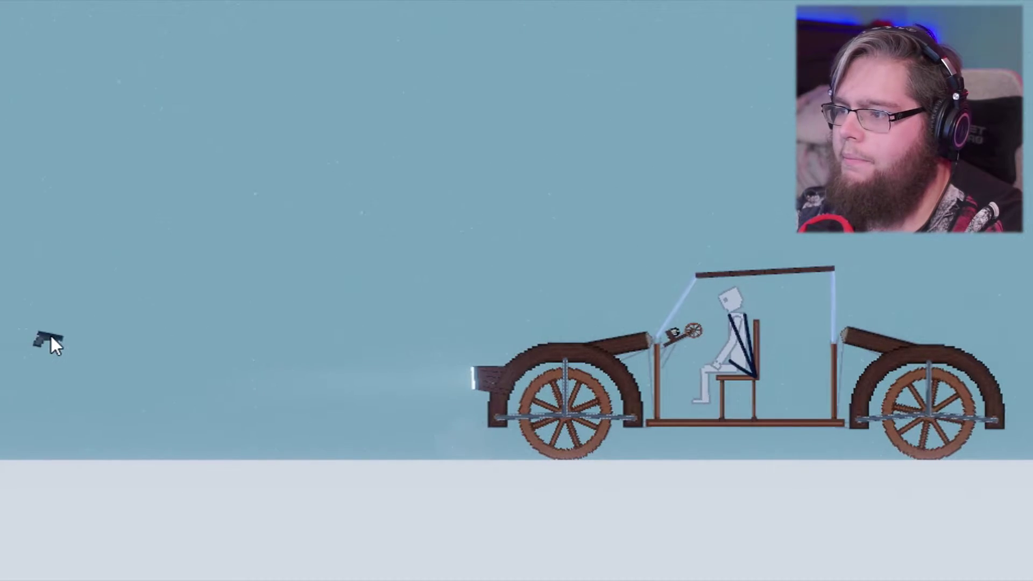
{"action": "left_click_drag", "start_coordinate": [68, 318], "coordinate": [78, 216]}
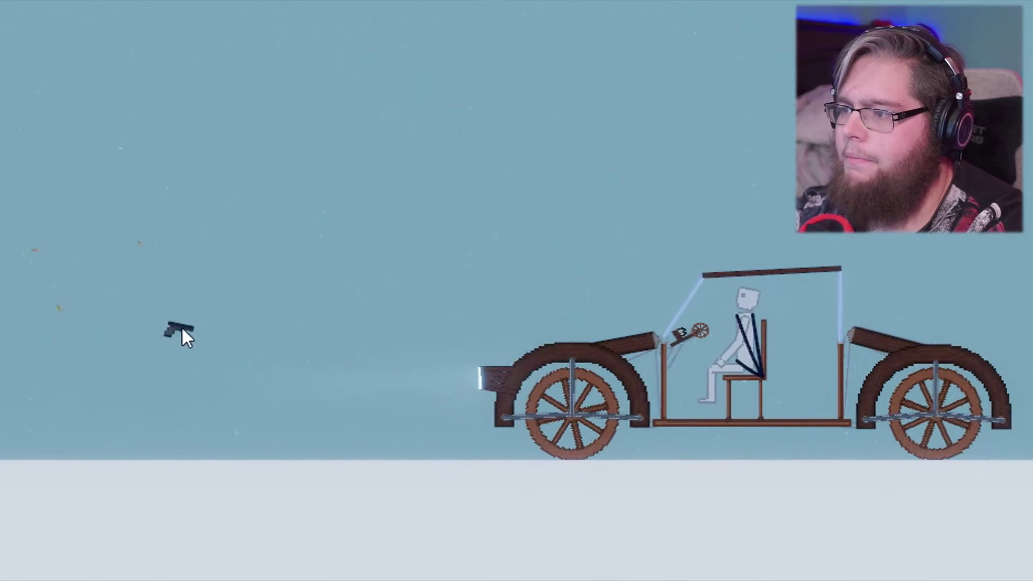
{"action": "mouse_move", "coordinate": [77, 215]}
{"action": "left_mouse_down"}
{"action": "mouse_move", "coordinate": [83, 206]}
{"action": "mouse_move", "coordinate": [46, 251]}
{"action": "left_mouse_up"}
{"action": "key", "text": "f"}
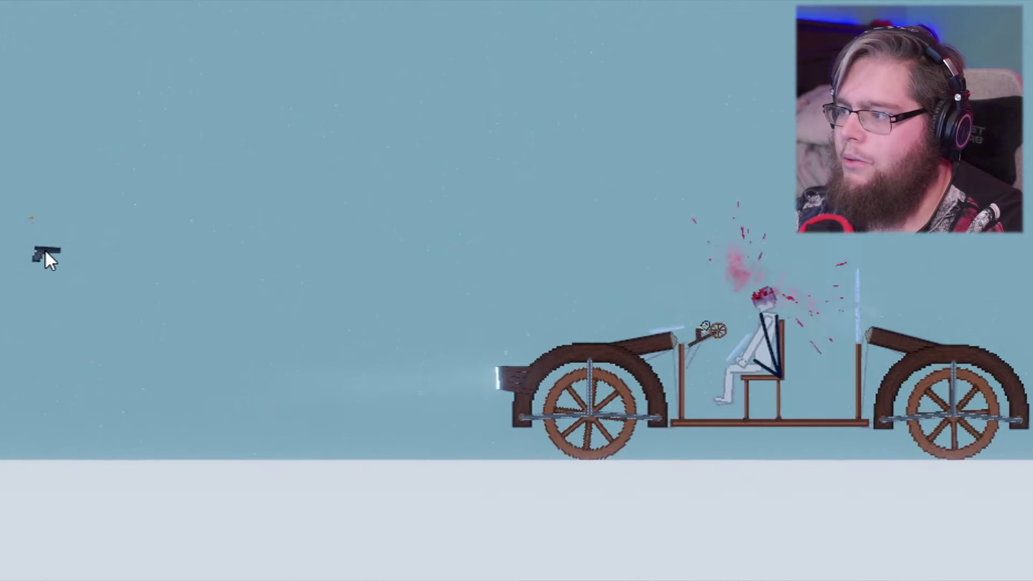
{"action": "left_click_drag", "start_coordinate": [45, 251], "coordinate": [136, 323]}
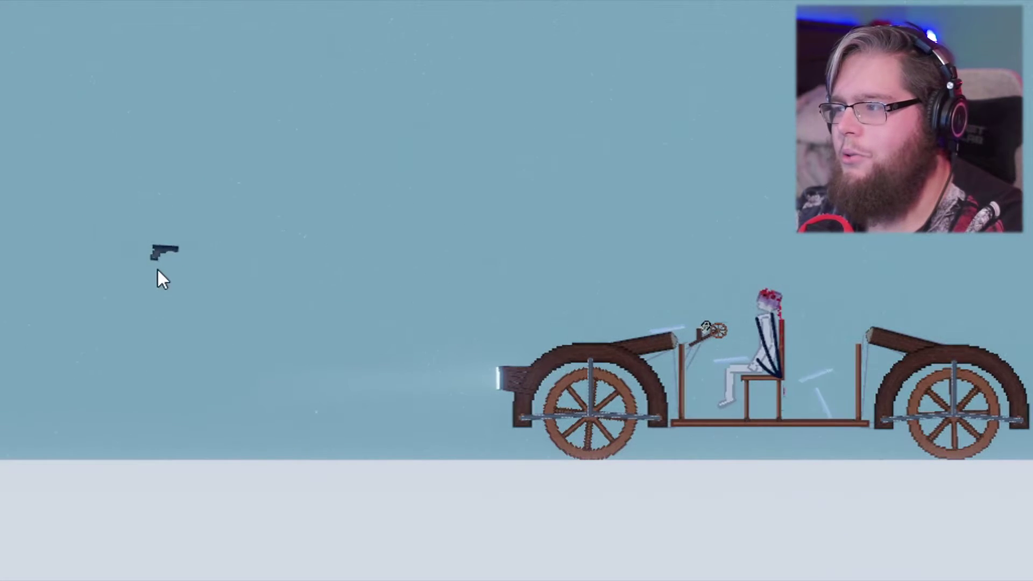
{"action": "key", "text": "f"}
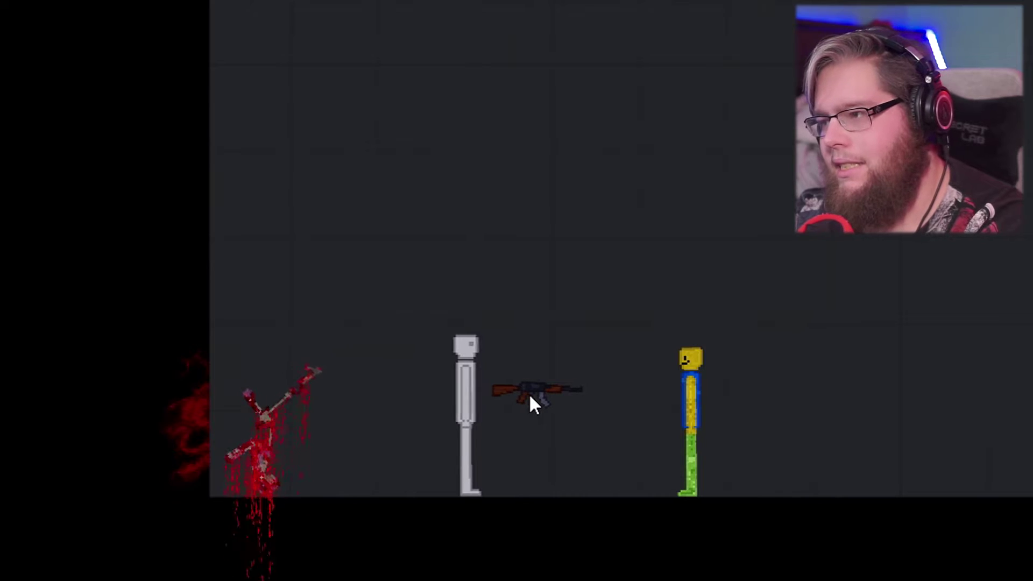
Fire the AK-47 into the grey ragdoll, then swing back and shoot the yellow one
{"action": "key", "text": "f"}
{"action": "left_click_drag", "start_coordinate": [528, 392], "coordinate": [585, 395]}
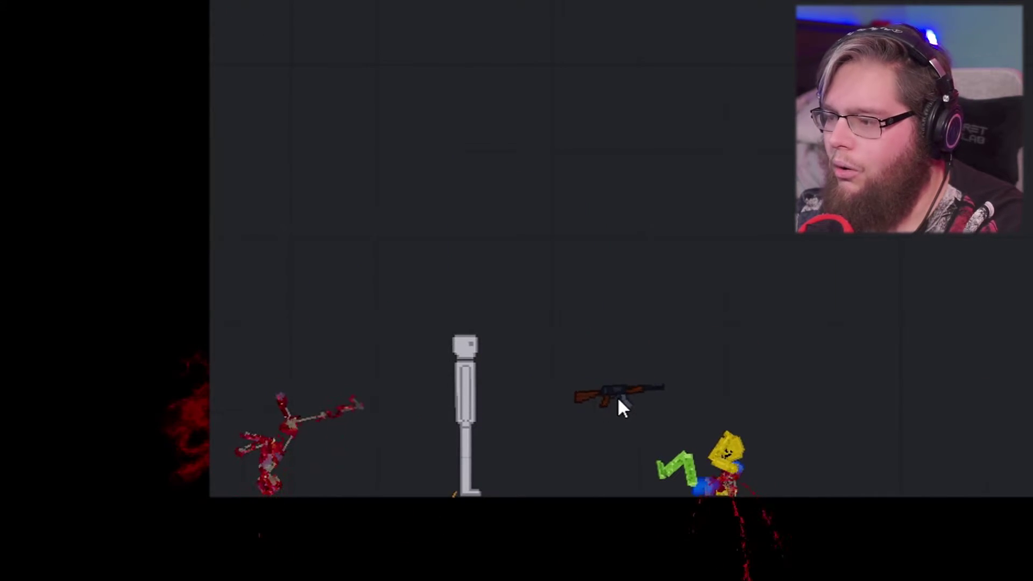
{"action": "left_click_drag", "start_coordinate": [618, 397], "coordinate": [639, 388]}
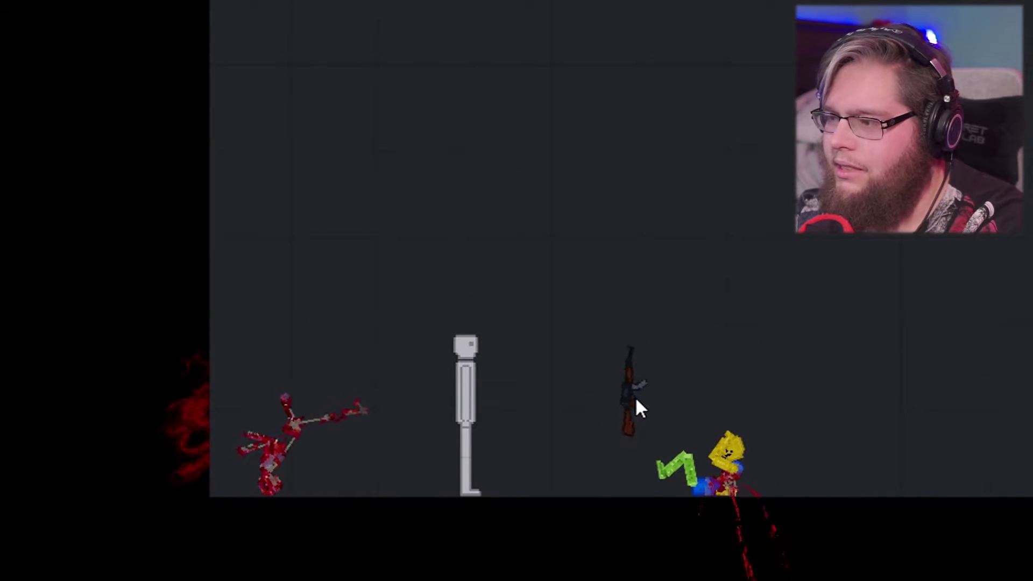
{"action": "key", "text": "f"}
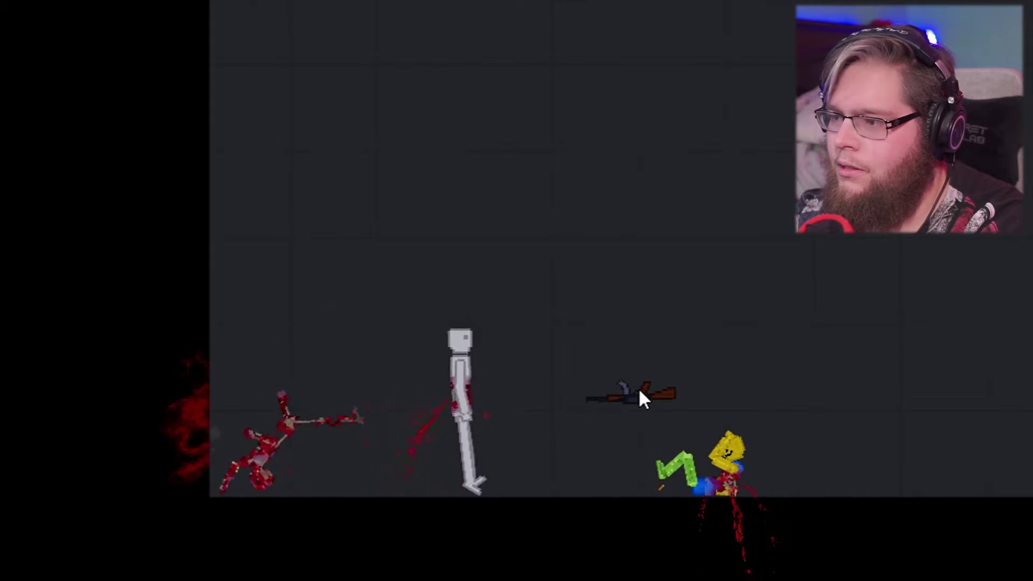
{"action": "key", "text": "f"}
{"action": "left_click_drag", "start_coordinate": [638, 387], "coordinate": [699, 375]}
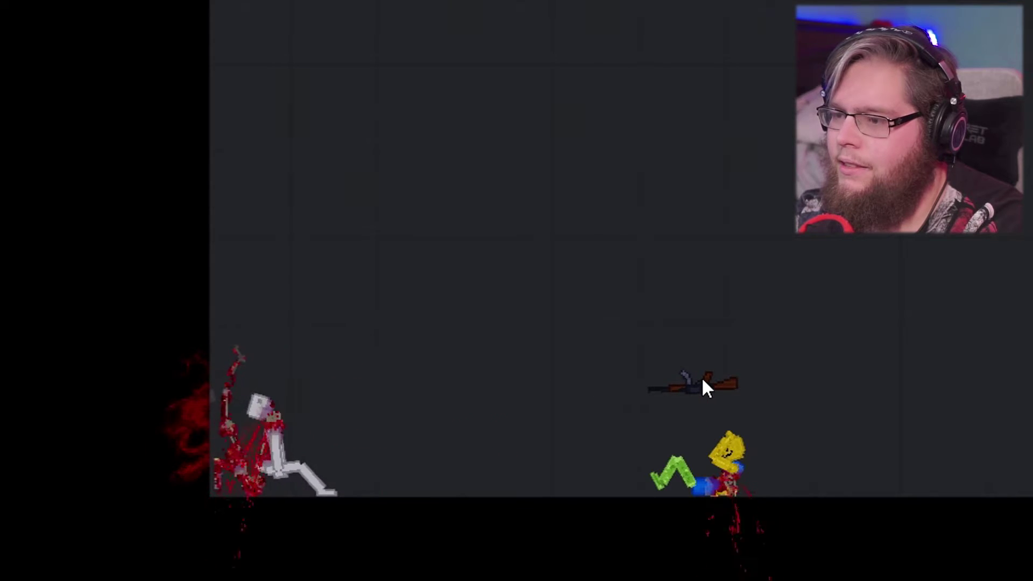
{"action": "left_click_drag", "start_coordinate": [700, 378], "coordinate": [703, 370]}
{"action": "scroll", "coordinate": [704, 371], "scroll_direction": "up", "scroll_amount": 3}
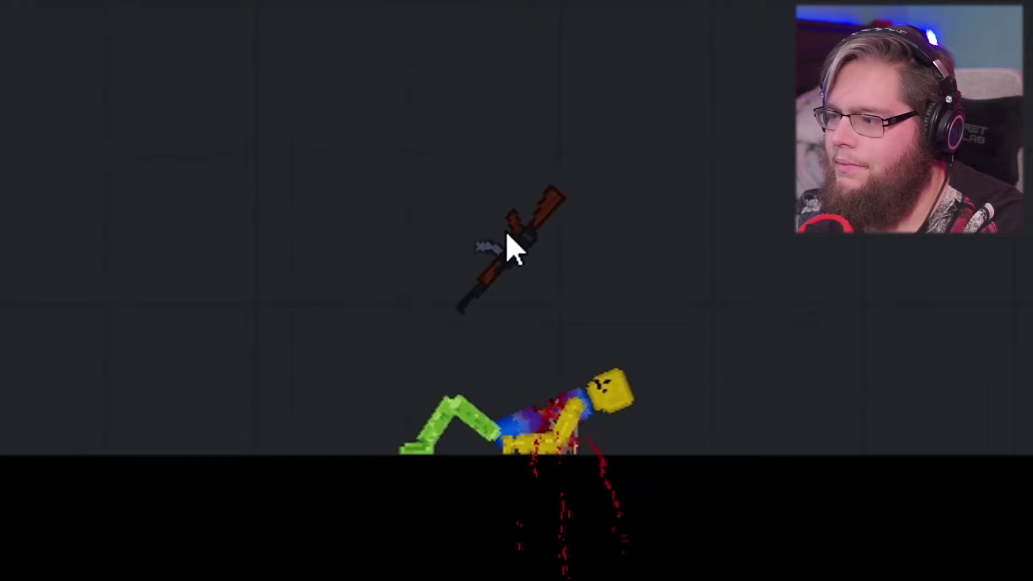
{"action": "left_click_drag", "start_coordinate": [513, 246], "coordinate": [572, 276]}
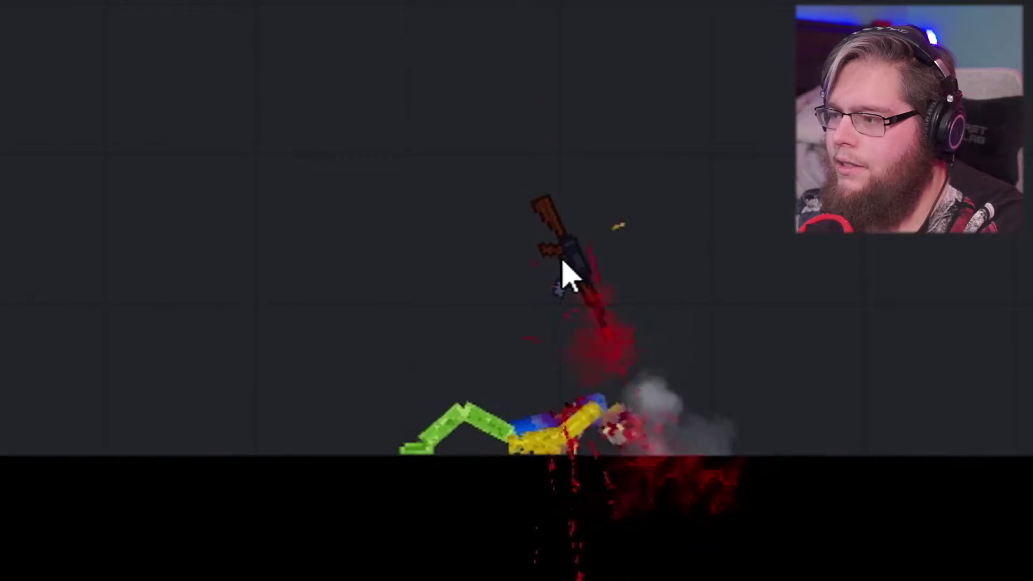
{"action": "left_click_drag", "start_coordinate": [566, 272], "coordinate": [8, 267]}
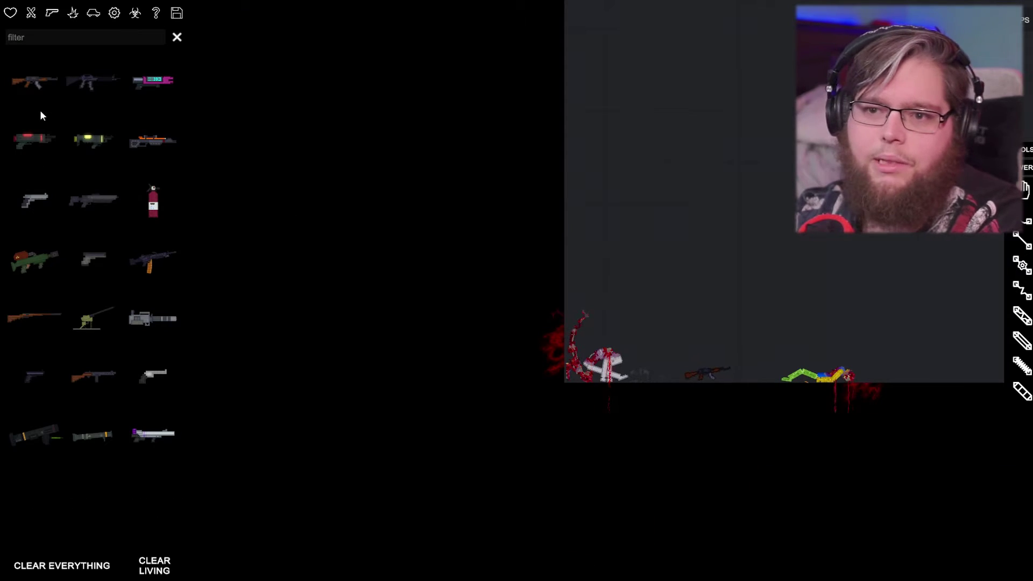
Clear the scene, paste and undo pistol copies, then fire the held pistol
{"action": "left_click", "coordinate": [144, 564]}
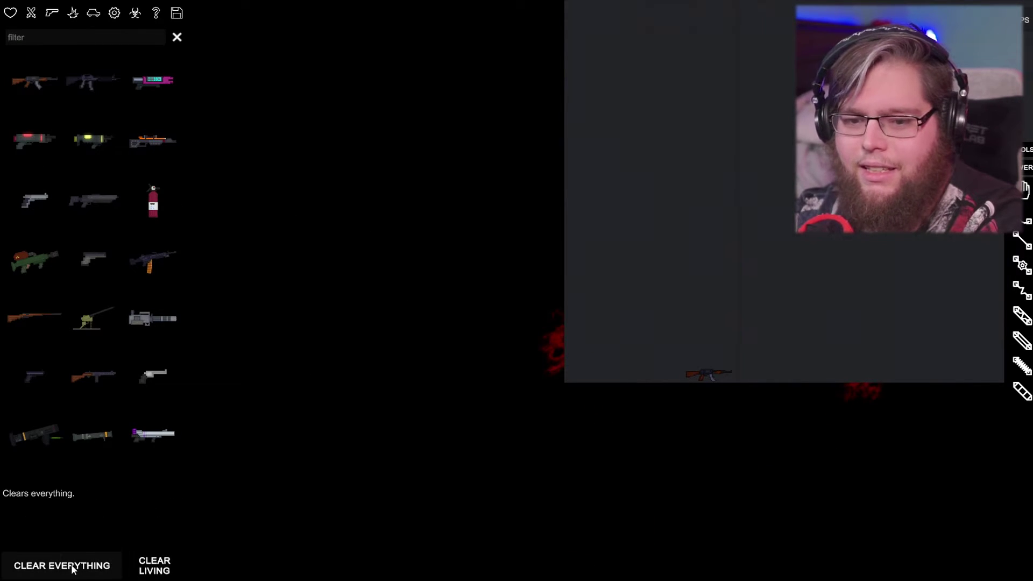
{"action": "left_click", "coordinate": [110, 564]}
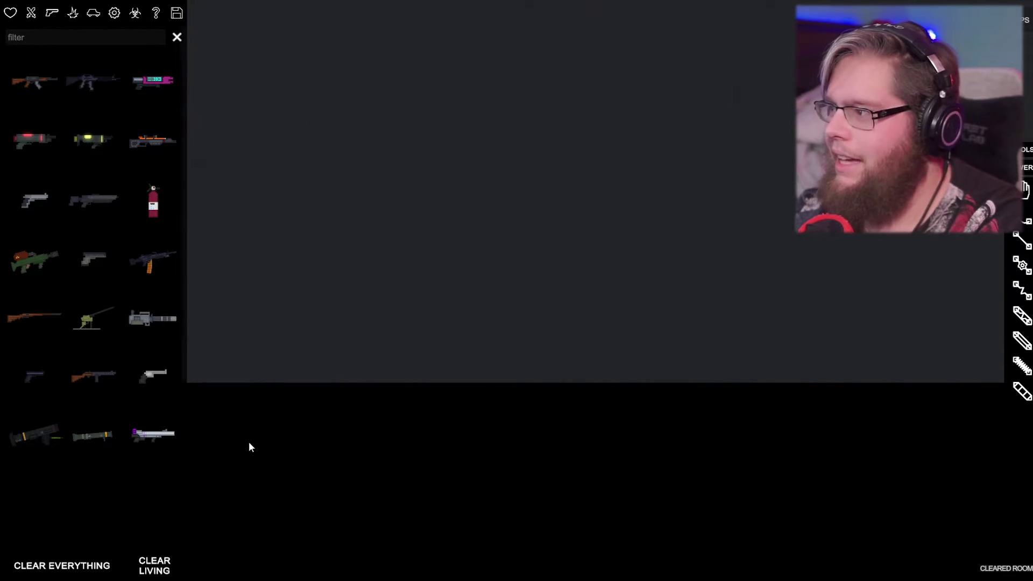
{"action": "scroll", "coordinate": [115, 138], "scroll_direction": "down", "scroll_amount": 2}
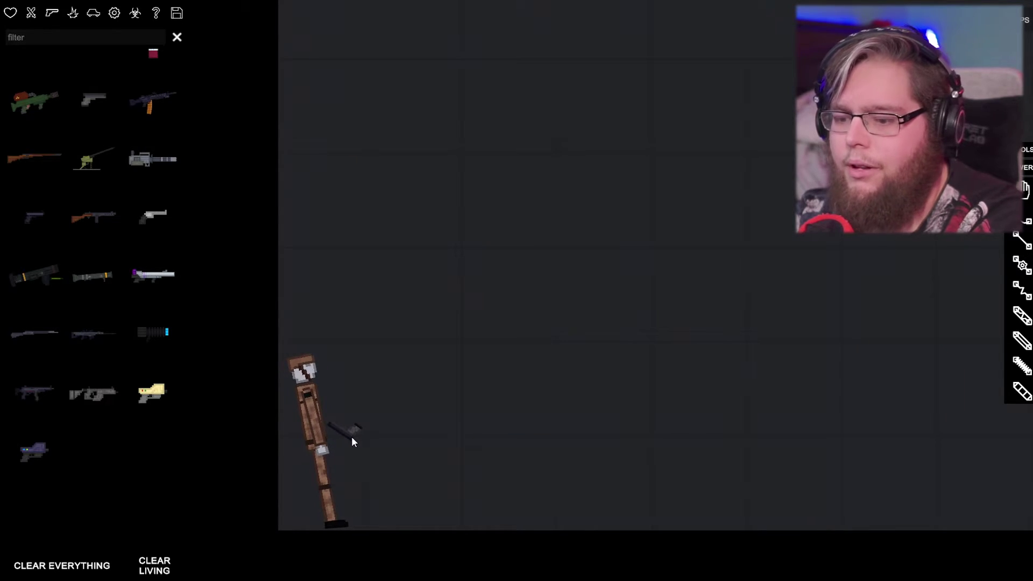
{"action": "key", "text": "ctrl+c"}
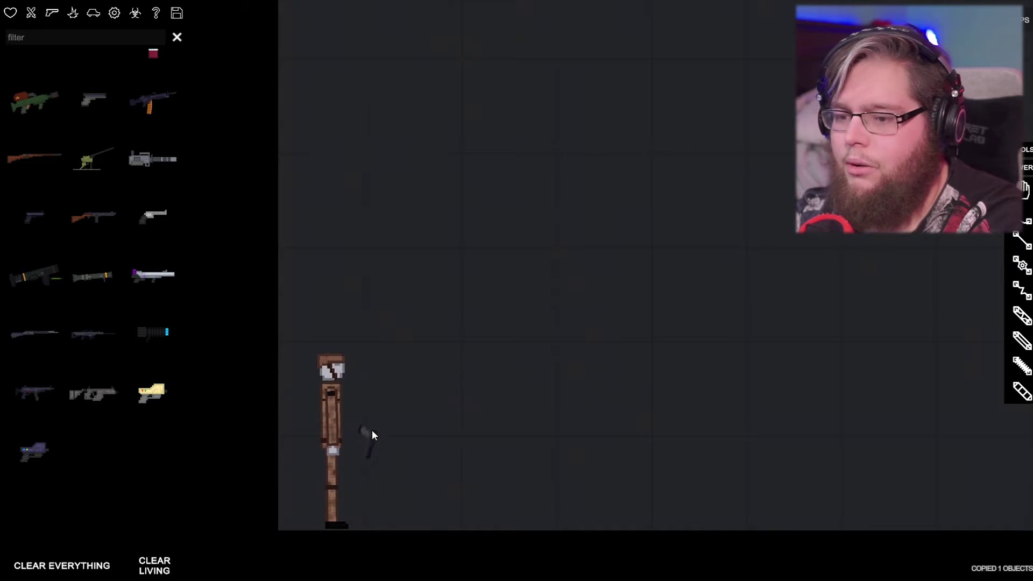
{"action": "key", "text": "ctrl+v"}
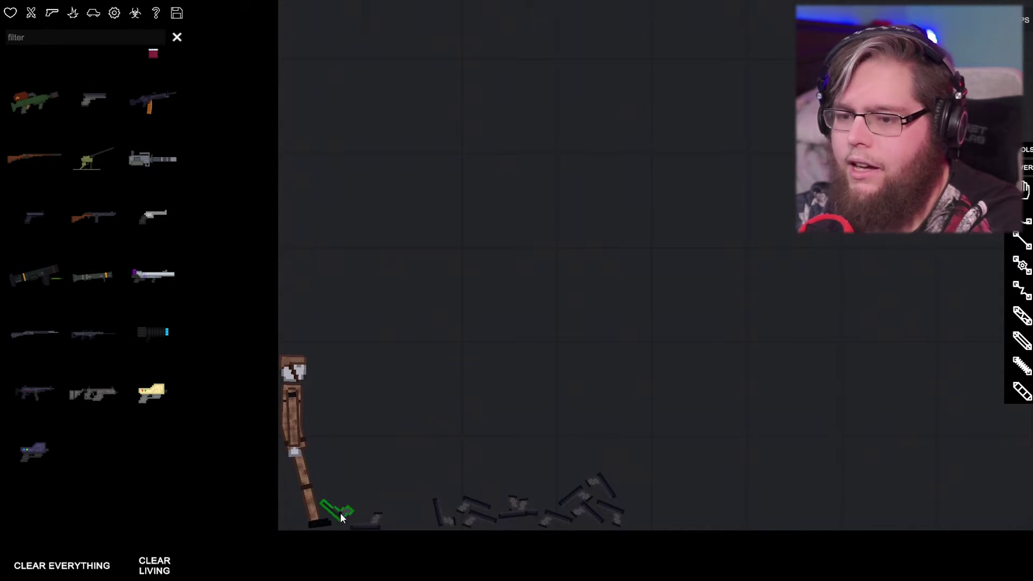
{"action": "key", "text": "ctrl+z"}
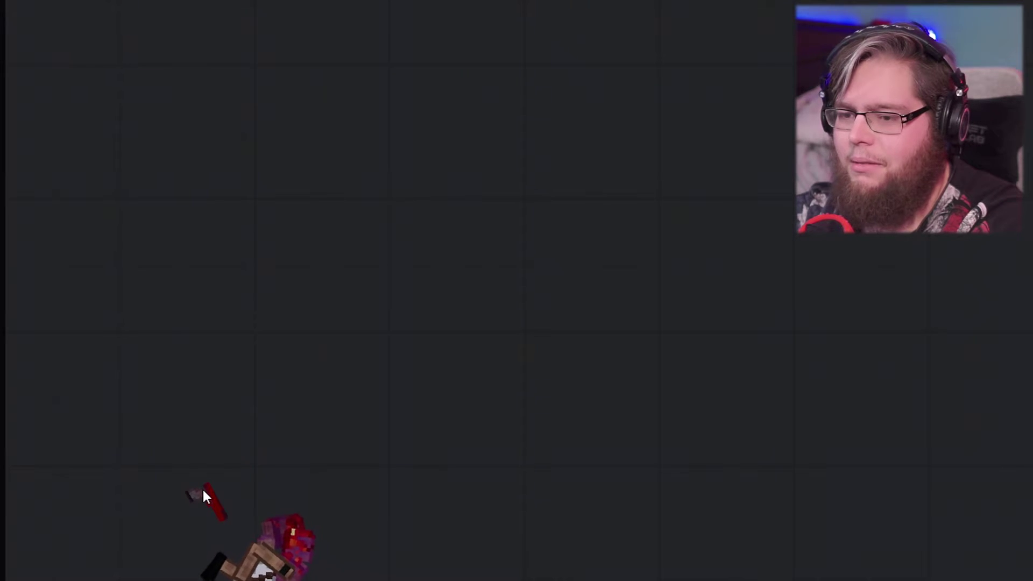
{"action": "key", "text": "f"}
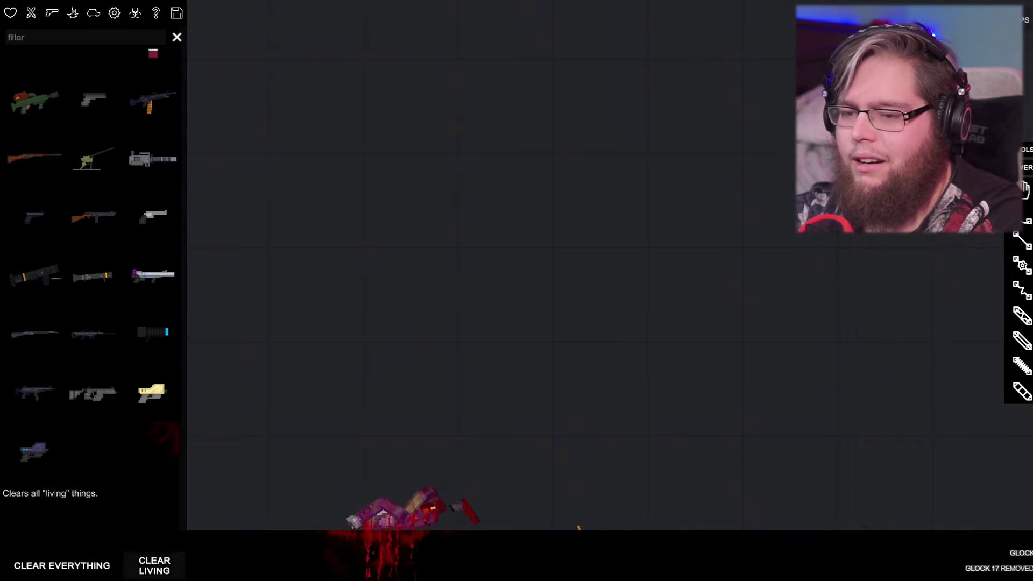
Spawn a sniper rifle, test-fire it once in slow motion, and drop it
{"action": "left_click", "coordinate": [61, 565]}
{"action": "left_click", "coordinate": [327, 385]}
{"action": "left_click_drag", "start_coordinate": [294, 509], "coordinate": [307, 455]}
{"action": "key", "text": "g"}
{"action": "key", "text": "f"}
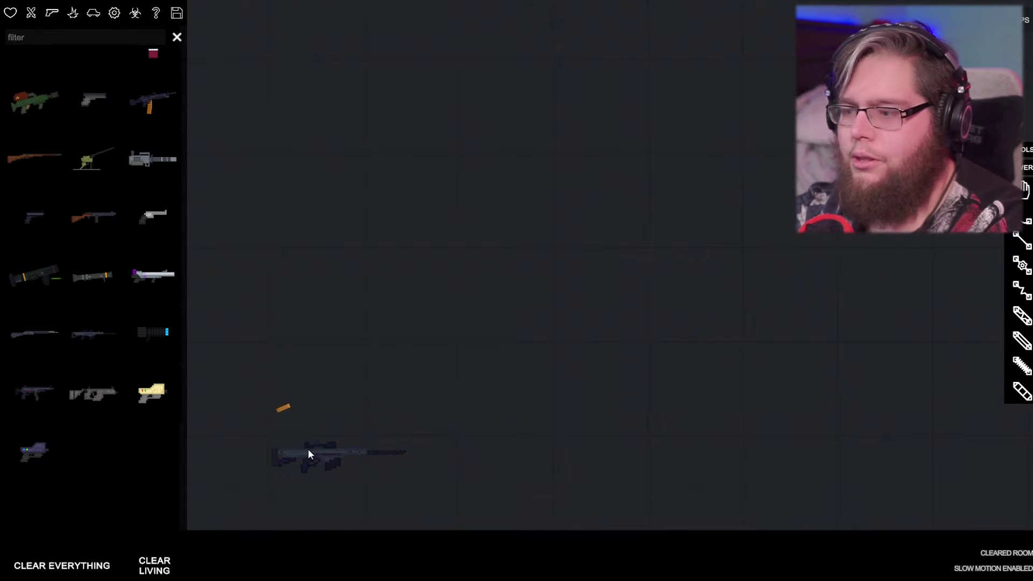
{"action": "key", "text": "g"}
{"action": "left_click", "coordinate": [338, 494]}
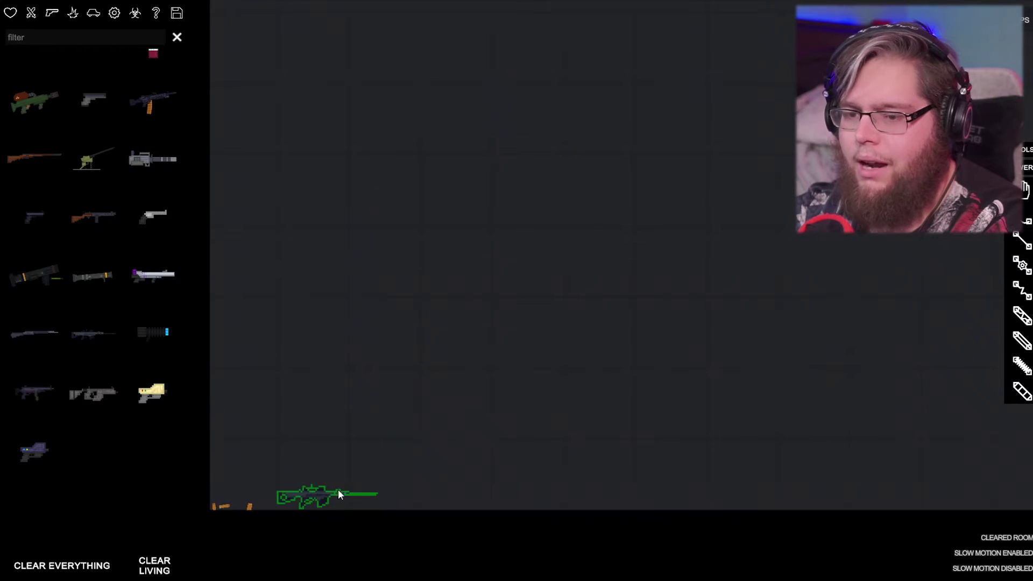
Spawn a pistol and a sniper rifle left of the brick pillar, then find a Human
{"action": "left_click", "coordinate": [31, 12]}
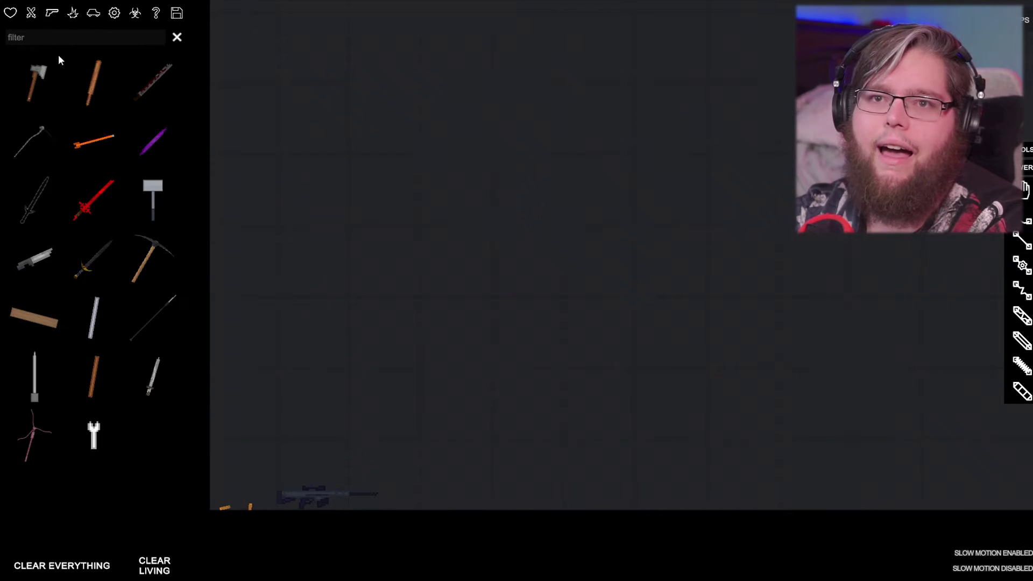
{"action": "left_click", "coordinate": [10, 11]}
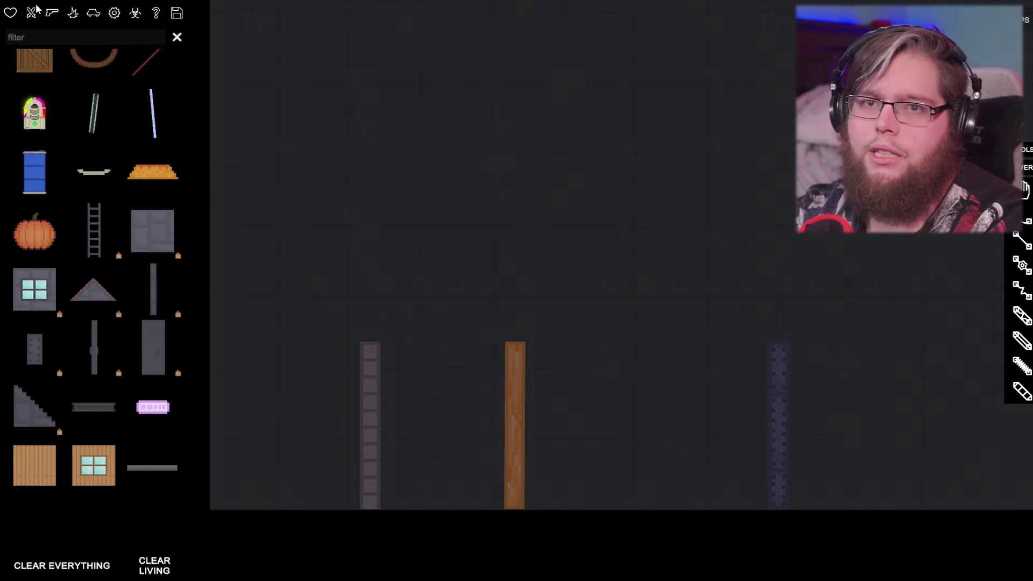
{"action": "left_click", "coordinate": [51, 13]}
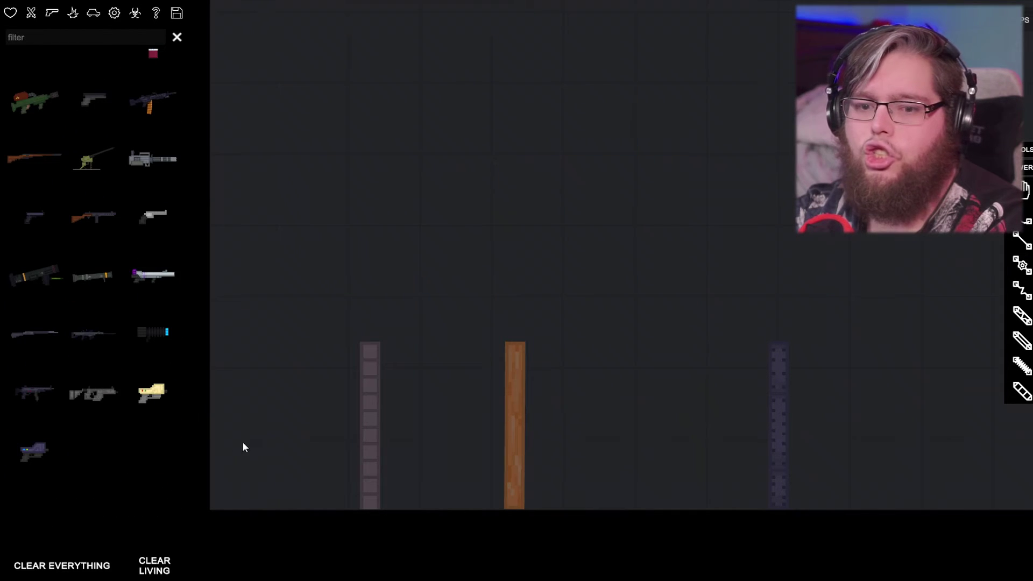
{"action": "left_click_drag", "start_coordinate": [266, 499], "coordinate": [266, 313]}
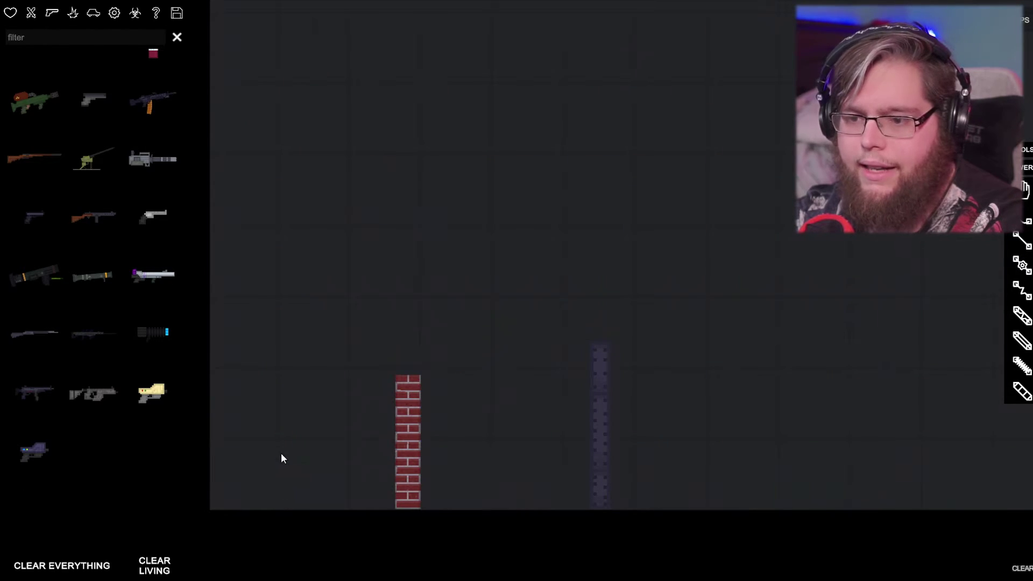
{"action": "left_click", "coordinate": [278, 440]}
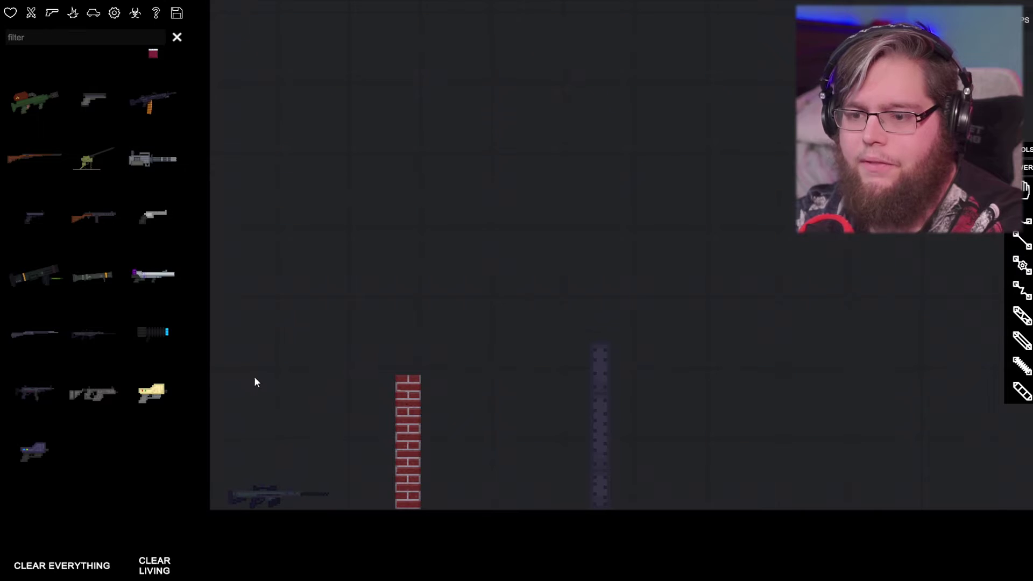
{"action": "left_click", "coordinate": [116, 13]}
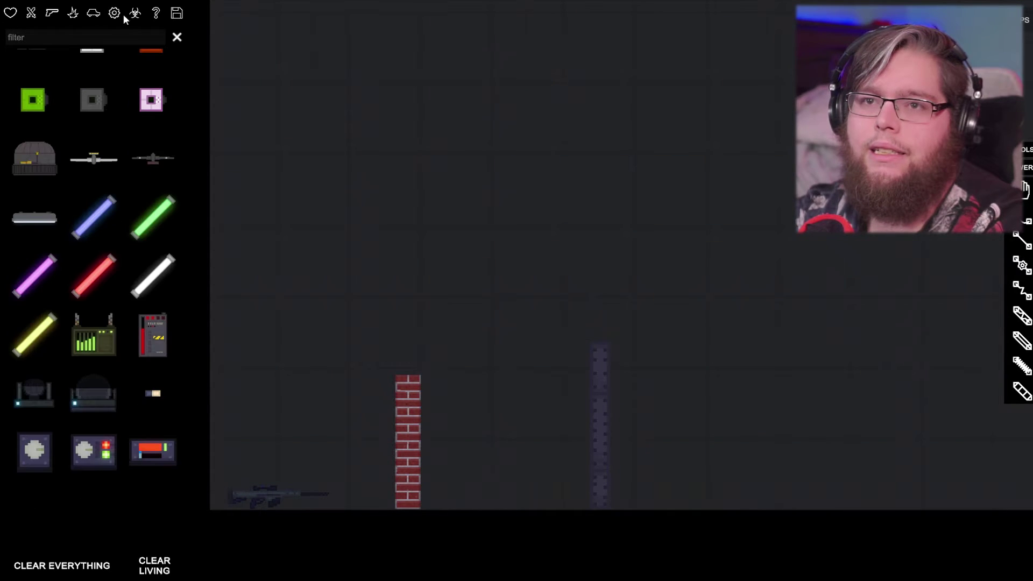
{"action": "left_click", "coordinate": [10, 12]}
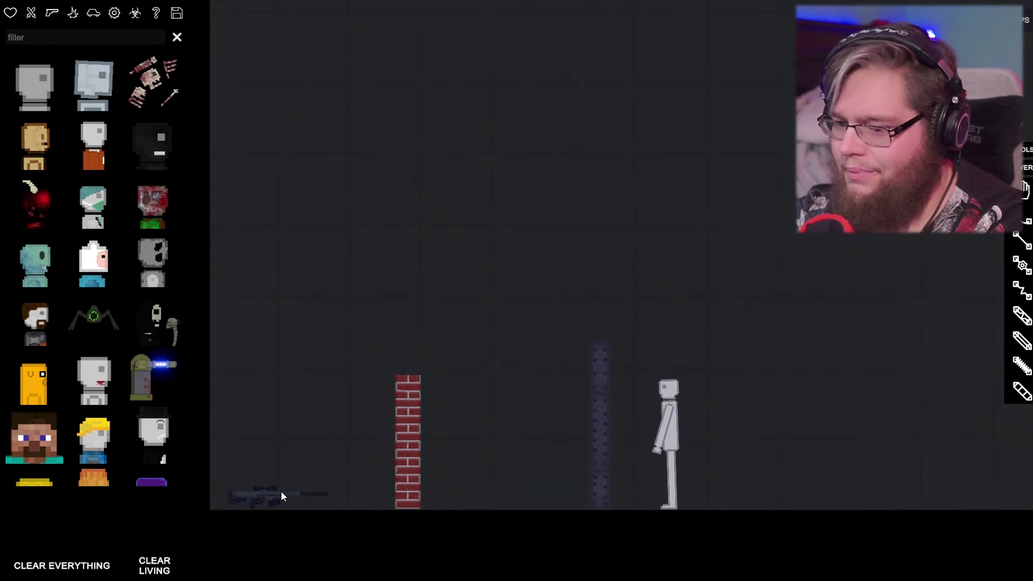
Fire the sniper rifle in slow motion through the brick pillars at the human
{"action": "left_click_drag", "start_coordinate": [287, 467], "coordinate": [286, 419]}
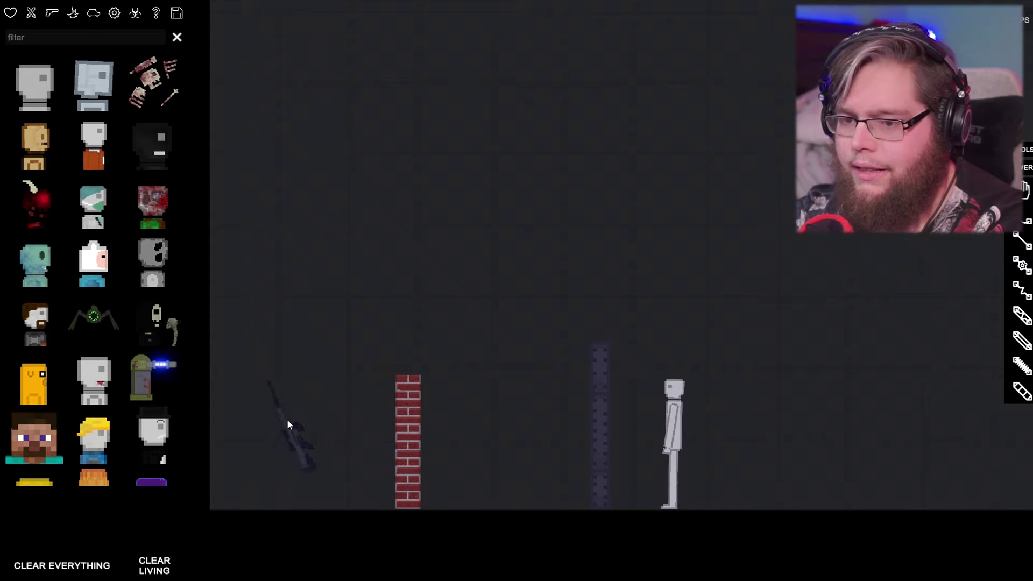
{"action": "key", "text": "g"}
{"action": "key", "text": "f"}
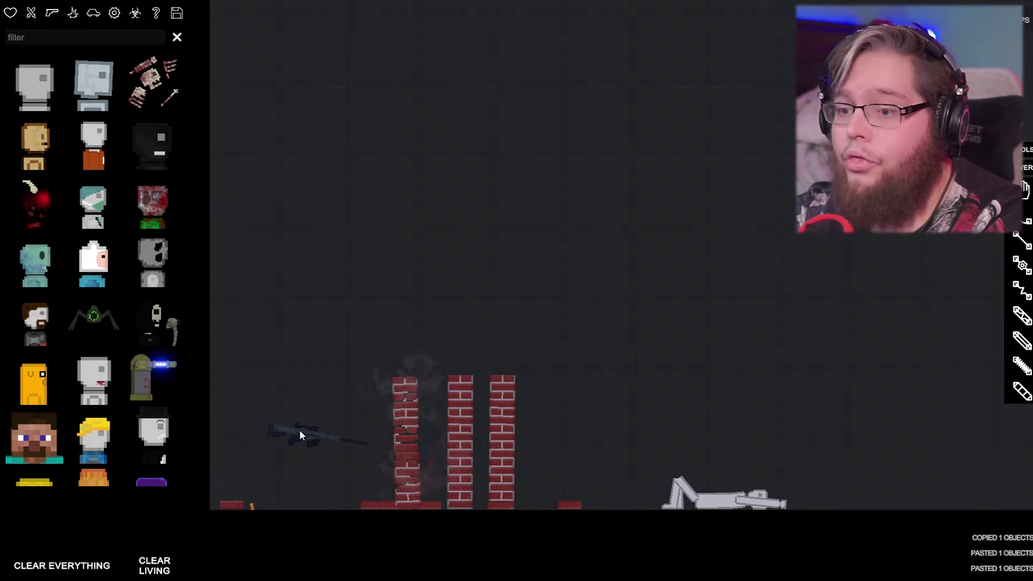
{"action": "left_click_drag", "start_coordinate": [303, 430], "coordinate": [254, 418]}
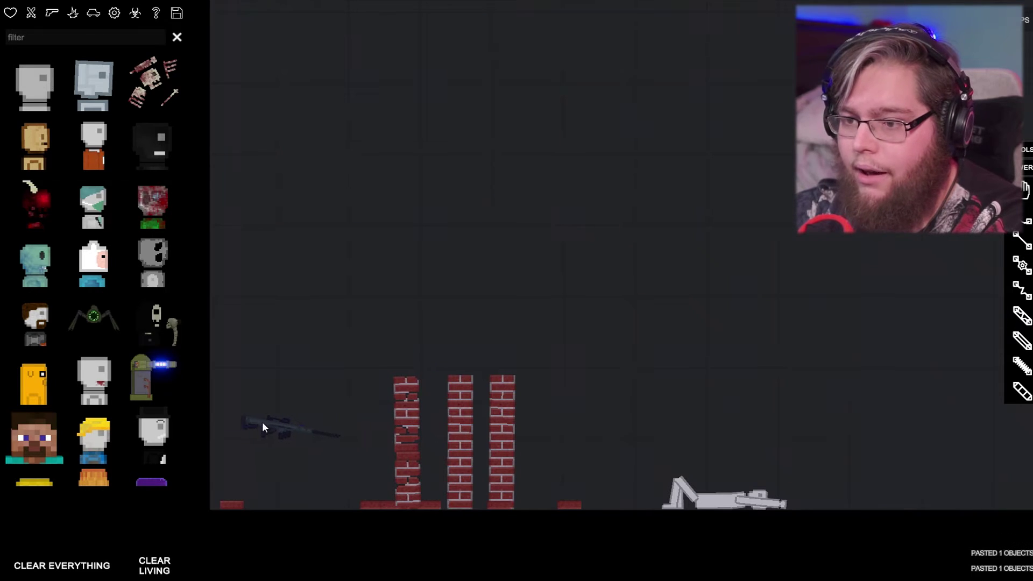
{"action": "key", "text": "f"}
{"action": "key", "text": "f"}
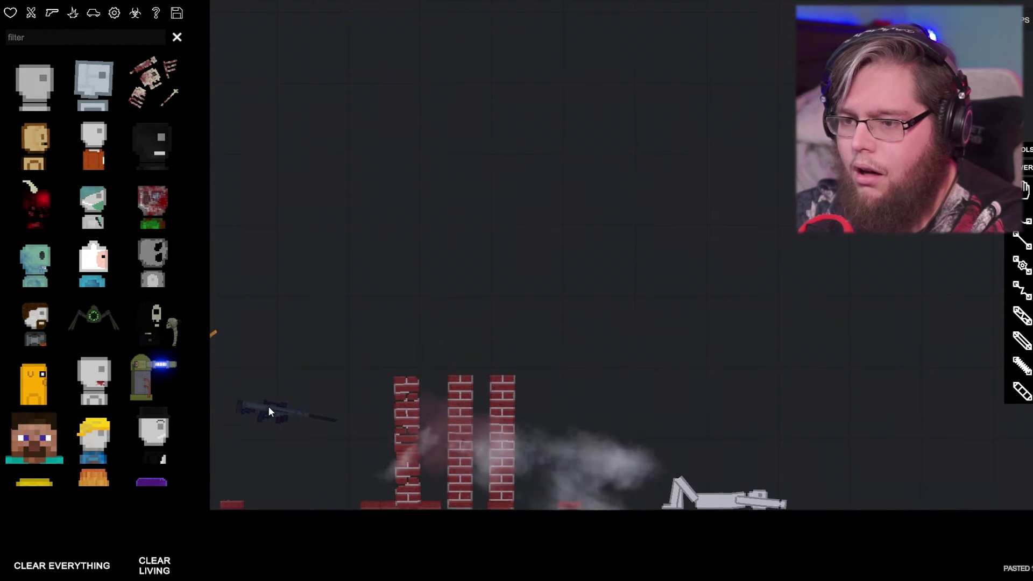
{"action": "mouse_move", "coordinate": [254, 419]}
{"action": "left_mouse_down"}
{"action": "mouse_move", "coordinate": [309, 449]}
{"action": "mouse_move", "coordinate": [300, 401]}
{"action": "mouse_move", "coordinate": [296, 427]}
{"action": "left_mouse_up"}
{"action": "key", "text": "f"}
{"action": "key", "text": "f"}
{"action": "key", "text": "f"}
{"action": "key", "text": "f"}
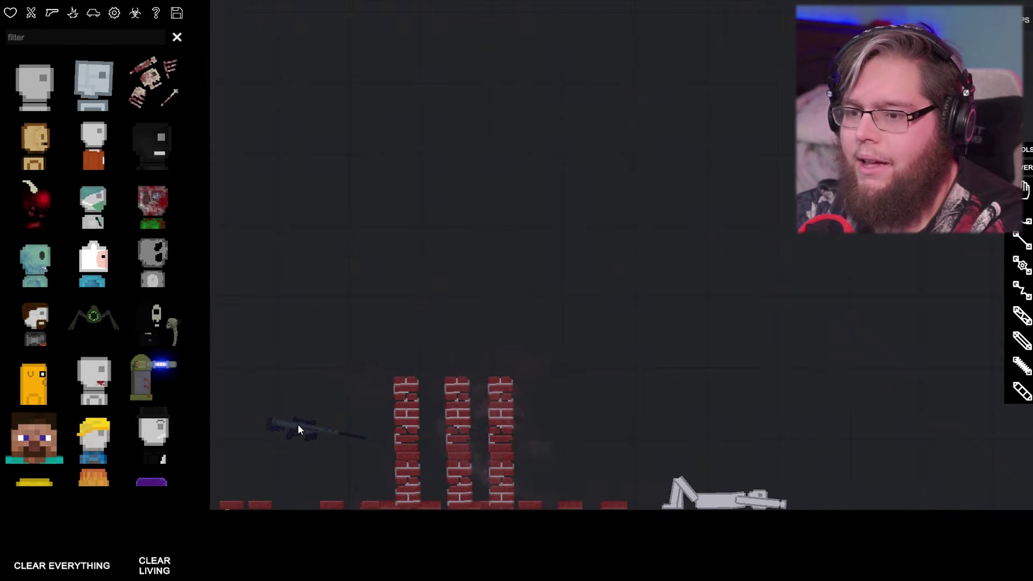
{"action": "key", "text": "f"}
{"action": "key", "text": "f"}
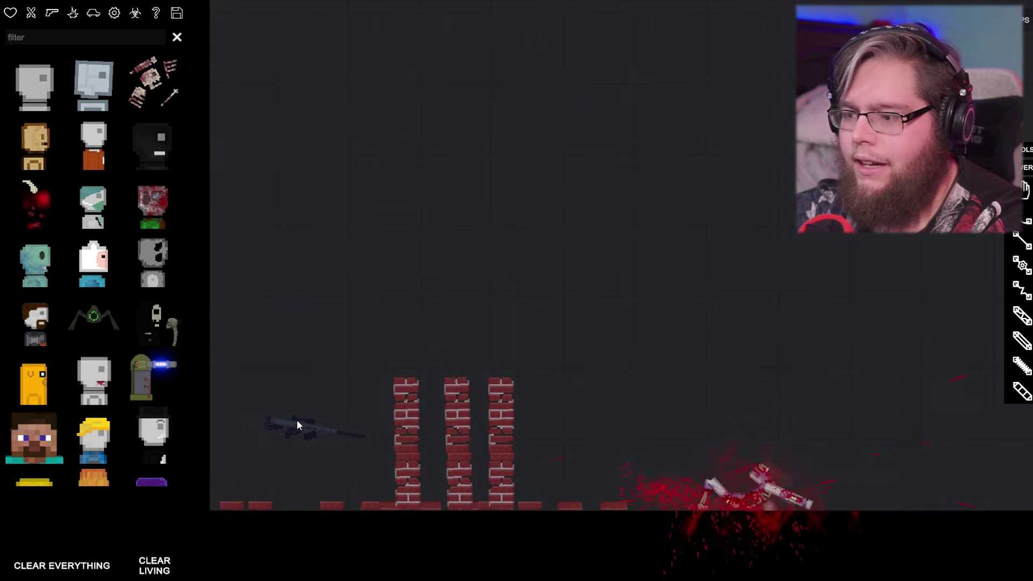
{"action": "left_click_drag", "start_coordinate": [296, 428], "coordinate": [292, 378]}
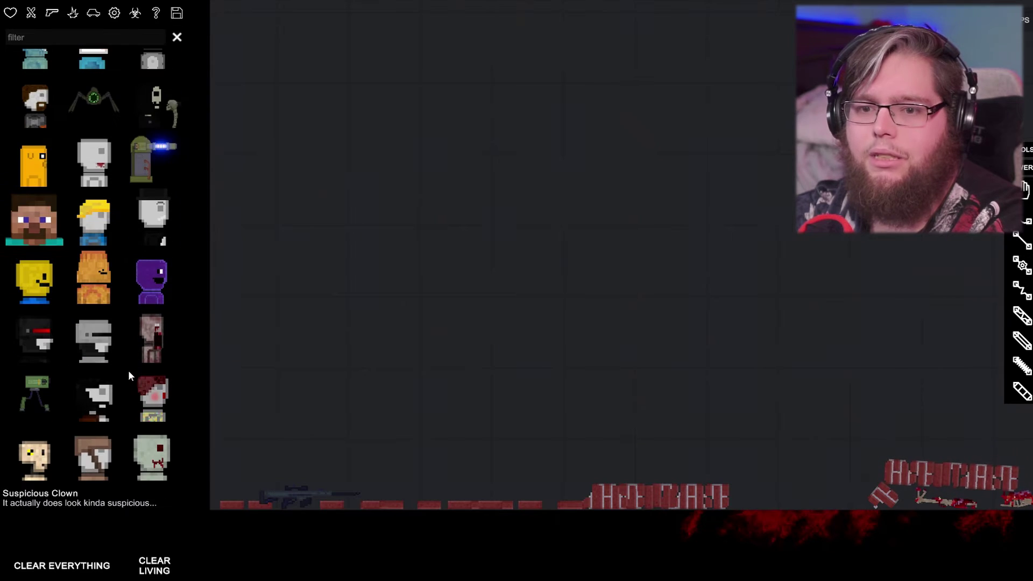
Clear everything and raise the left ragdoll's arm so its pistol points forward
{"action": "left_click", "coordinate": [106, 565]}
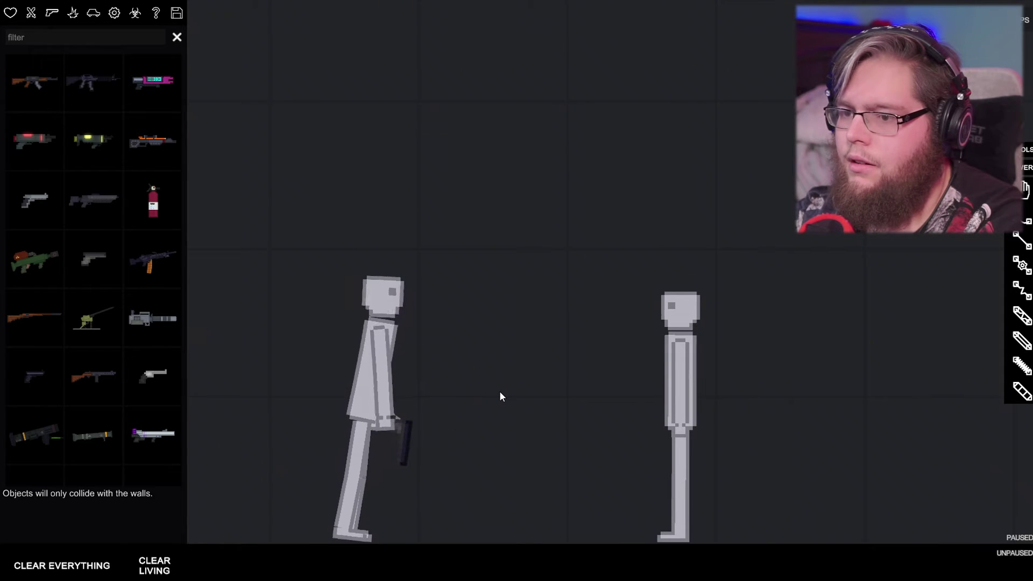
{"action": "left_click", "coordinate": [395, 413]}
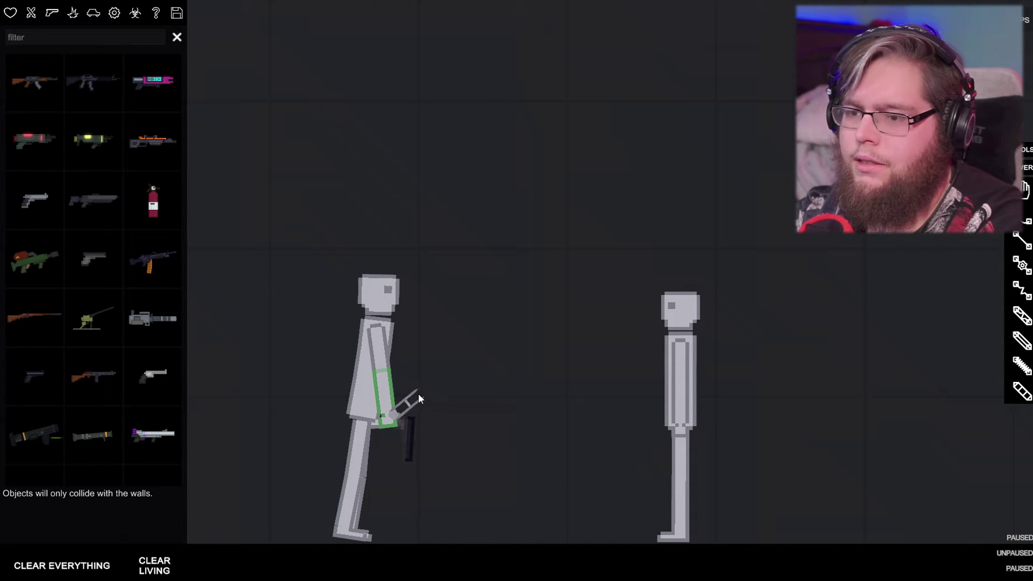
{"action": "left_click_drag", "start_coordinate": [418, 393], "coordinate": [437, 395]}
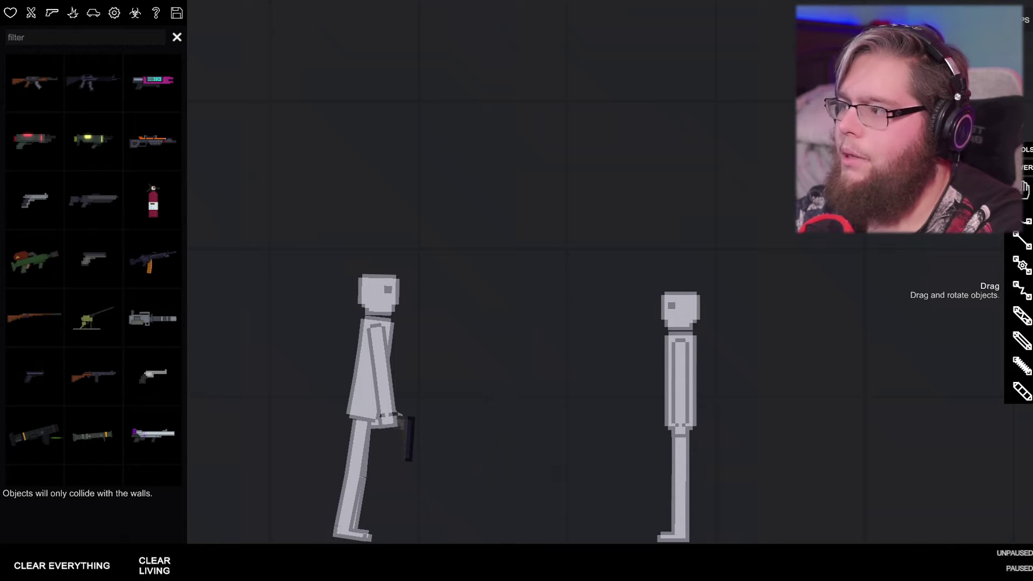
{"action": "left_click", "coordinate": [389, 406]}
{"action": "left_click_drag", "start_coordinate": [390, 405], "coordinate": [431, 329]}
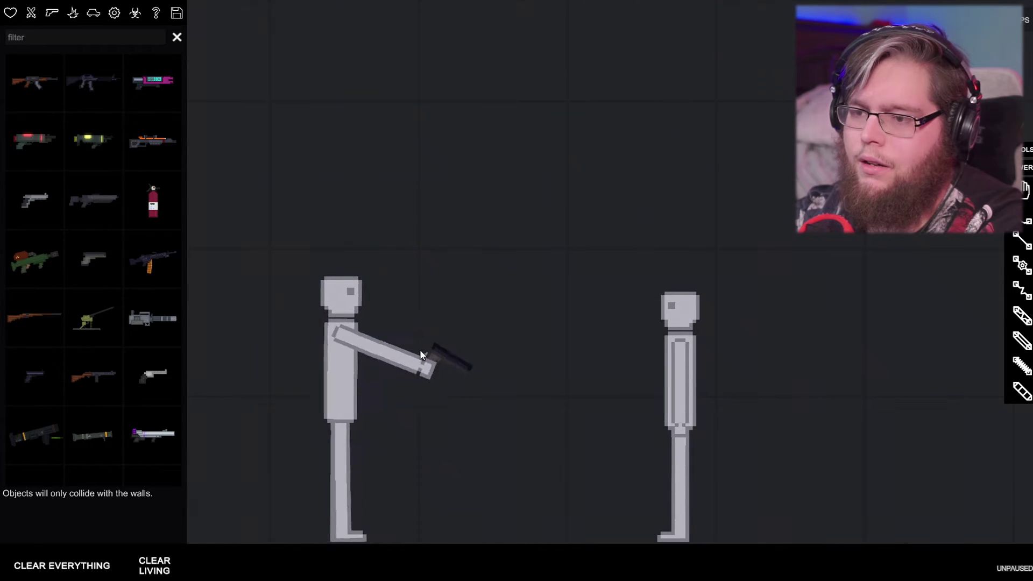
Fire the pistol repeatedly at the right ragdoll until it collapses in blood
{"action": "left_click", "coordinate": [465, 320]}
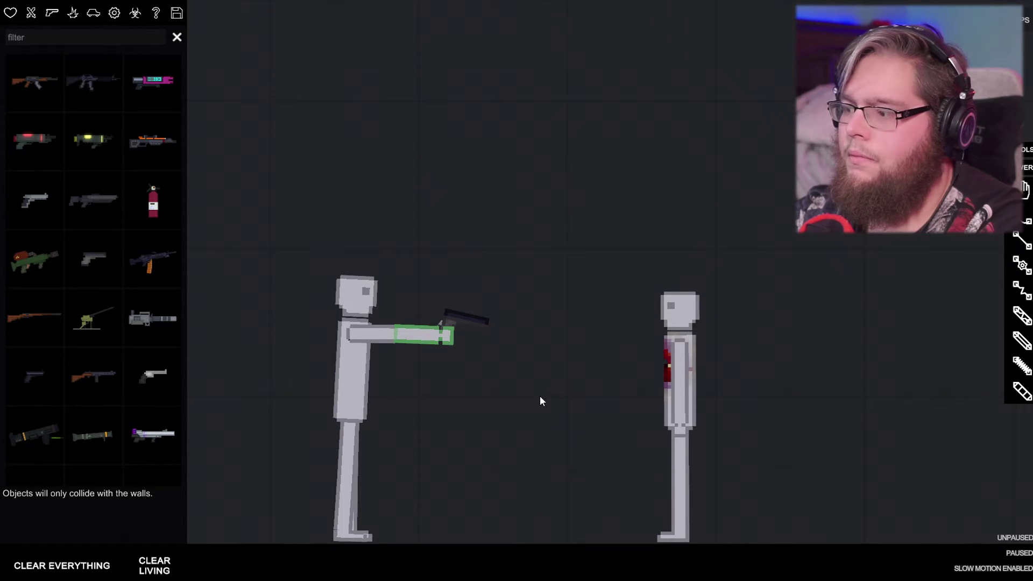
{"action": "key", "text": "f"}
{"action": "key", "text": "space"}
{"action": "key", "text": "space"}
{"action": "key", "text": "space"}
{"action": "key", "text": "space"}
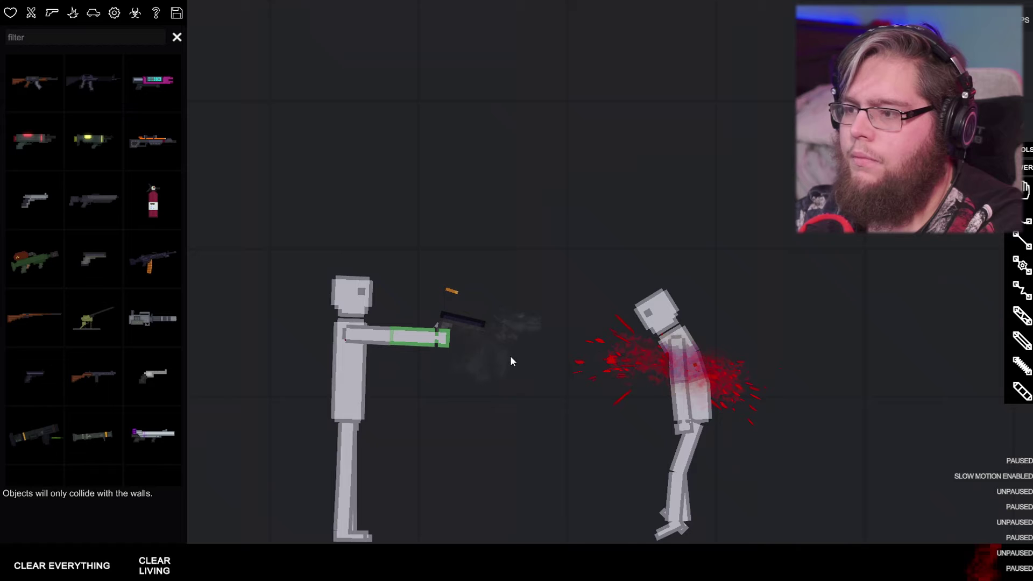
{"action": "left_click", "coordinate": [476, 324]}
{"action": "key", "text": "s"}
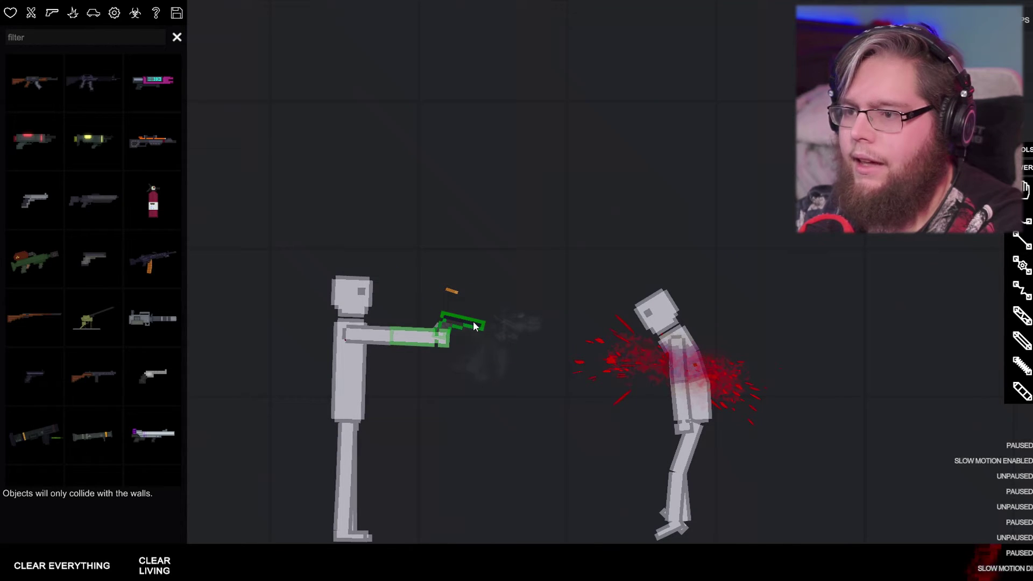
{"action": "key", "text": "f"}
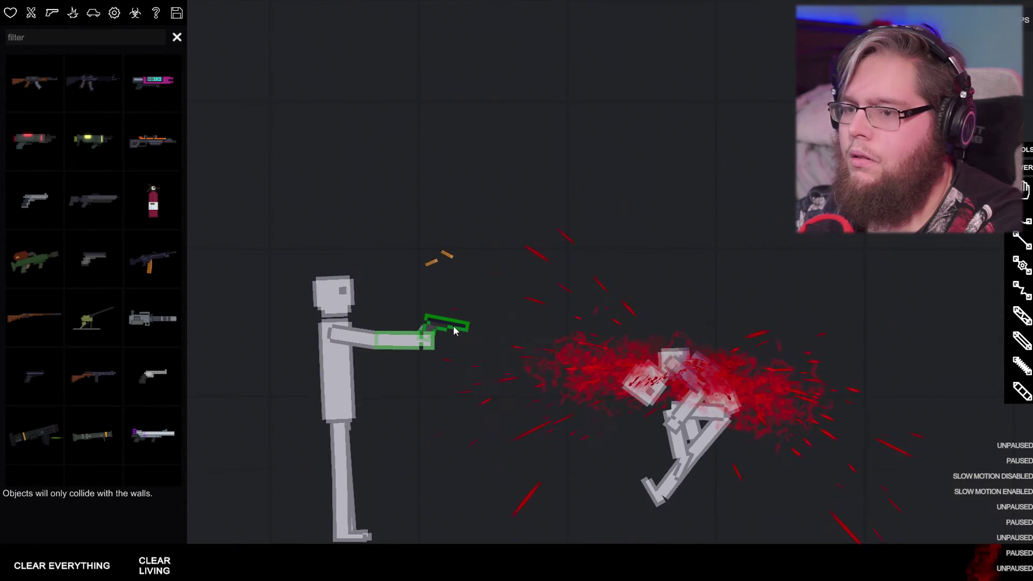
{"action": "key", "text": "space"}
{"action": "key", "text": "space"}
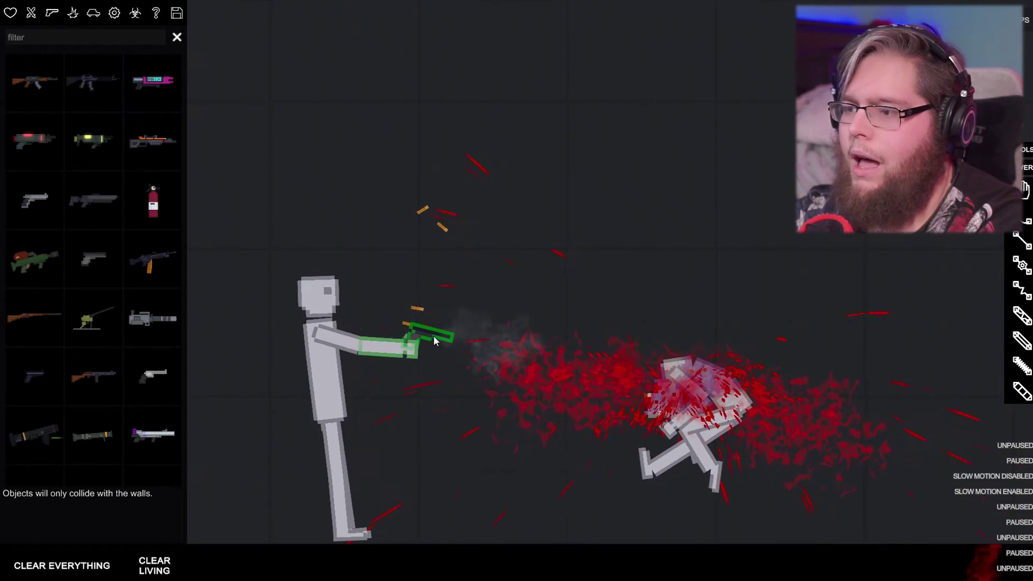
{"action": "key", "text": "f"}
{"action": "key", "text": "f"}
{"action": "key", "text": "f"}
{"action": "left_click_drag", "start_coordinate": [404, 335], "coordinate": [296, 340]}
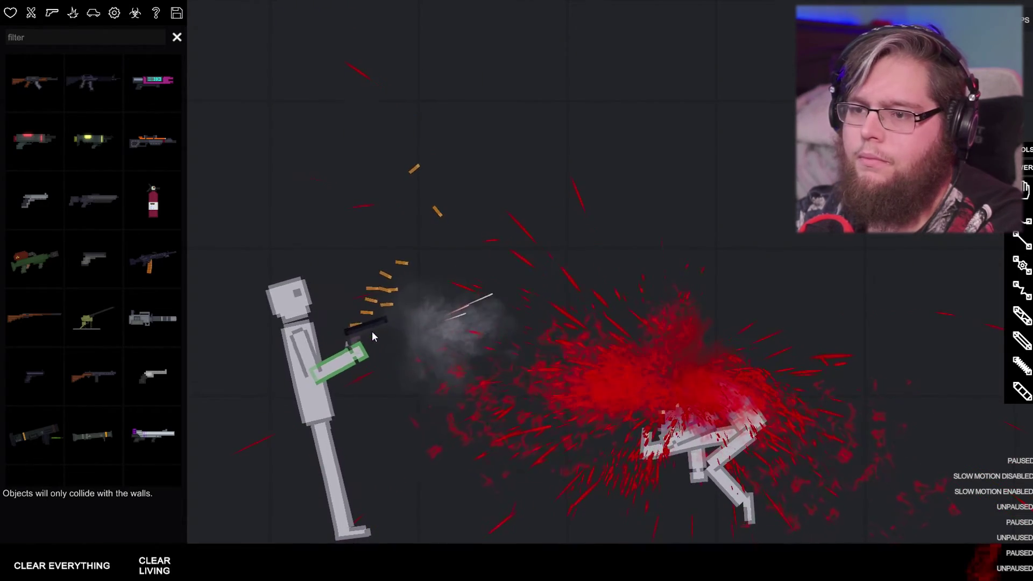
{"action": "key", "text": "f"}
{"action": "key", "text": "f"}
{"action": "key", "text": "f"}
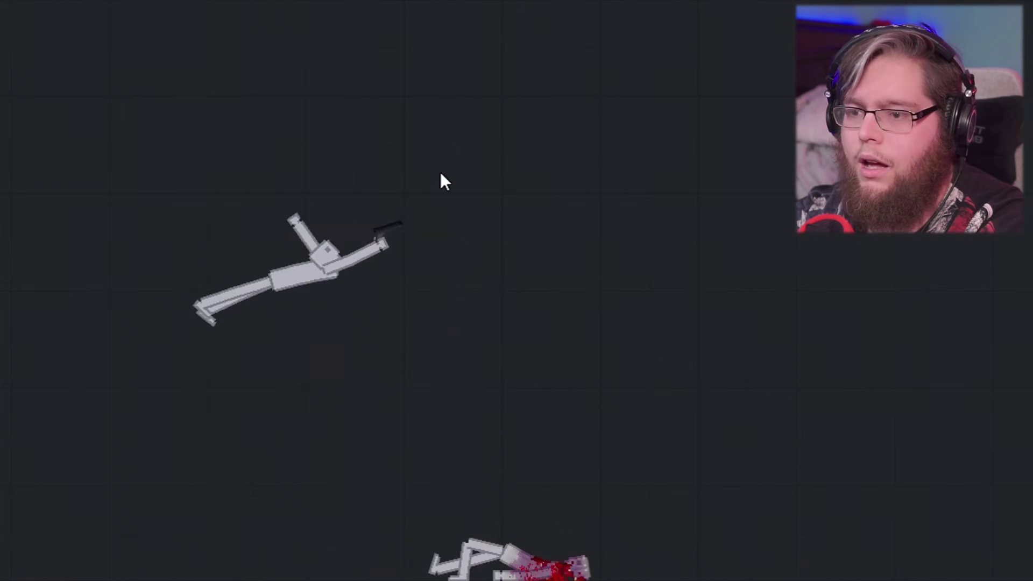
{"action": "mouse_move", "coordinate": [440, 171]}
{"action": "left_mouse_down"}
{"action": "mouse_move", "coordinate": [577, 219]}
{"action": "mouse_move", "coordinate": [569, 232]}
{"action": "left_mouse_up"}
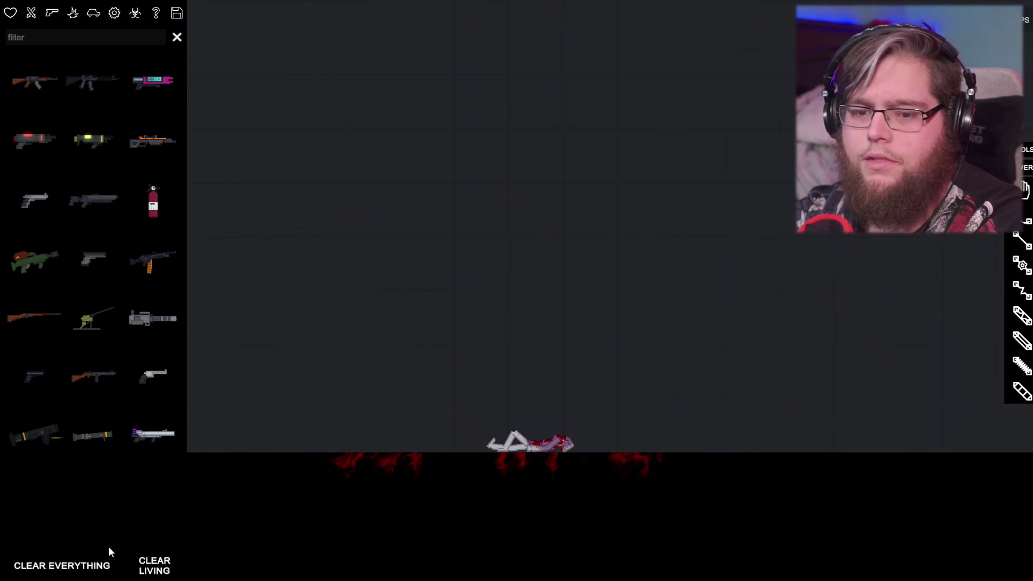
Clear the ragdolls and blood from the room with CLEAR EVERYTHING
{"action": "left_click", "coordinate": [61, 566]}
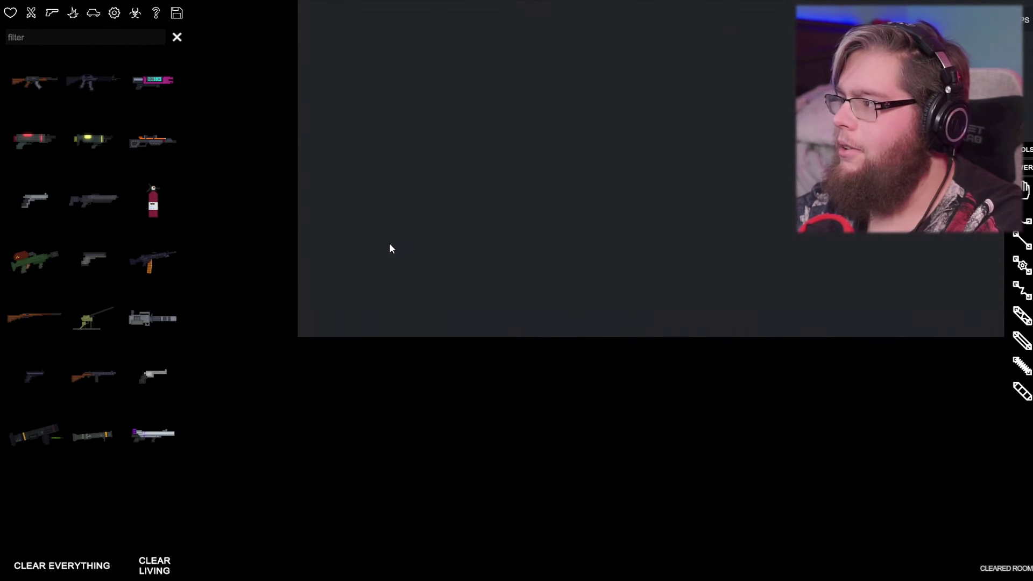
{"action": "scroll", "coordinate": [493, 272], "scroll_direction": "up", "scroll_amount": 2}
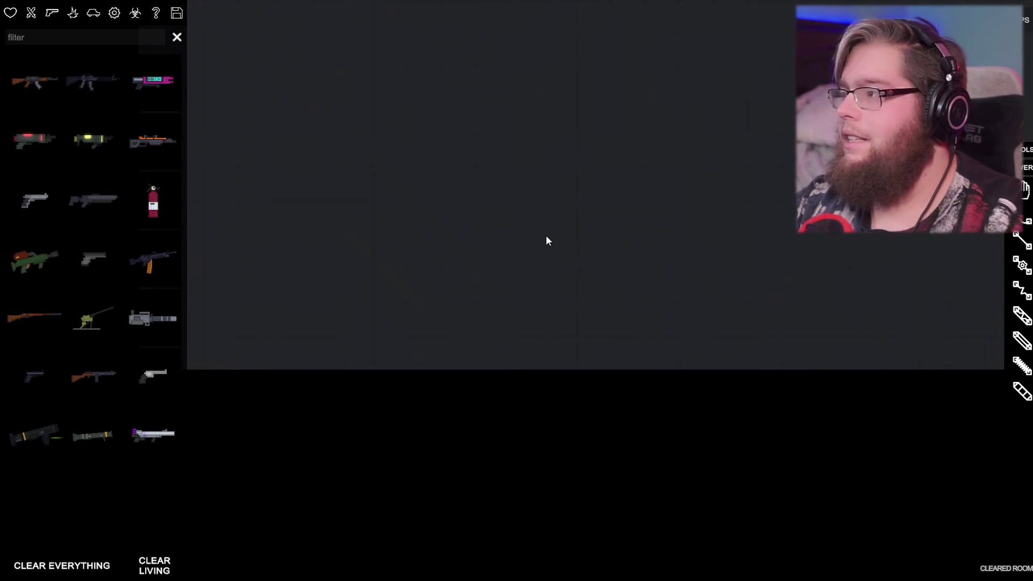